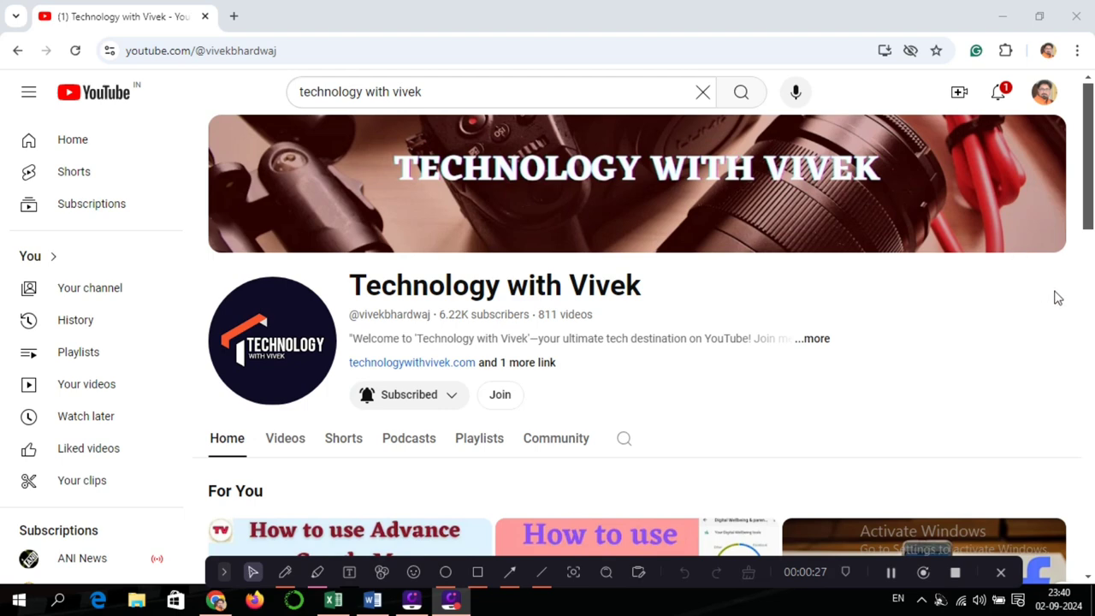
# Close the Chrome window showing the Technology with Vivek YouTube channel page.
pyautogui.click(1076, 19)
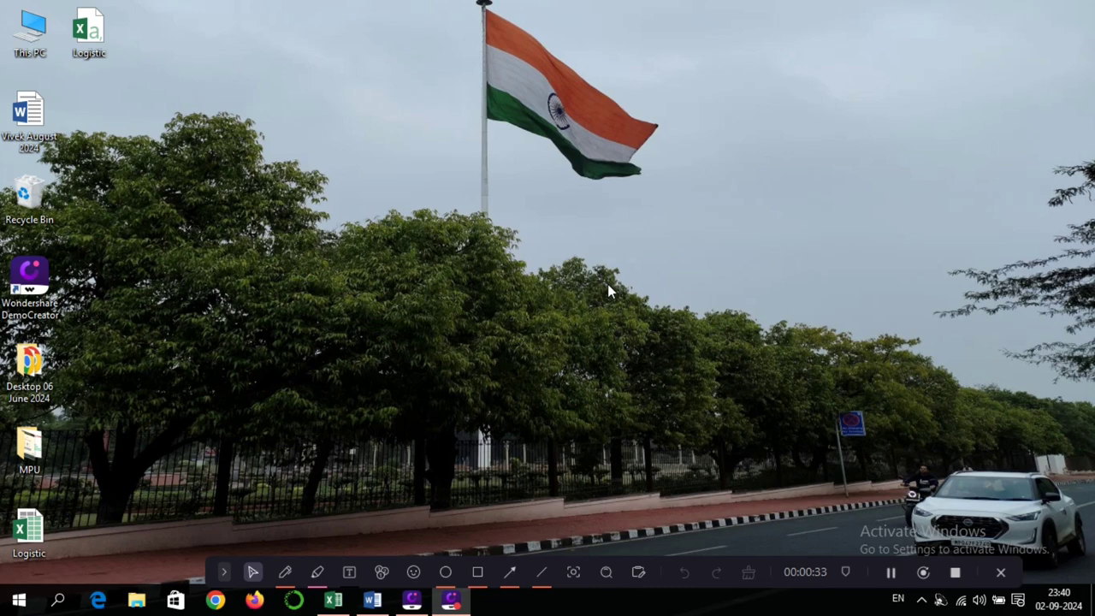
# Restore the Logistic workbook window from the Excel taskbar icon.
pyautogui.click(333, 600)
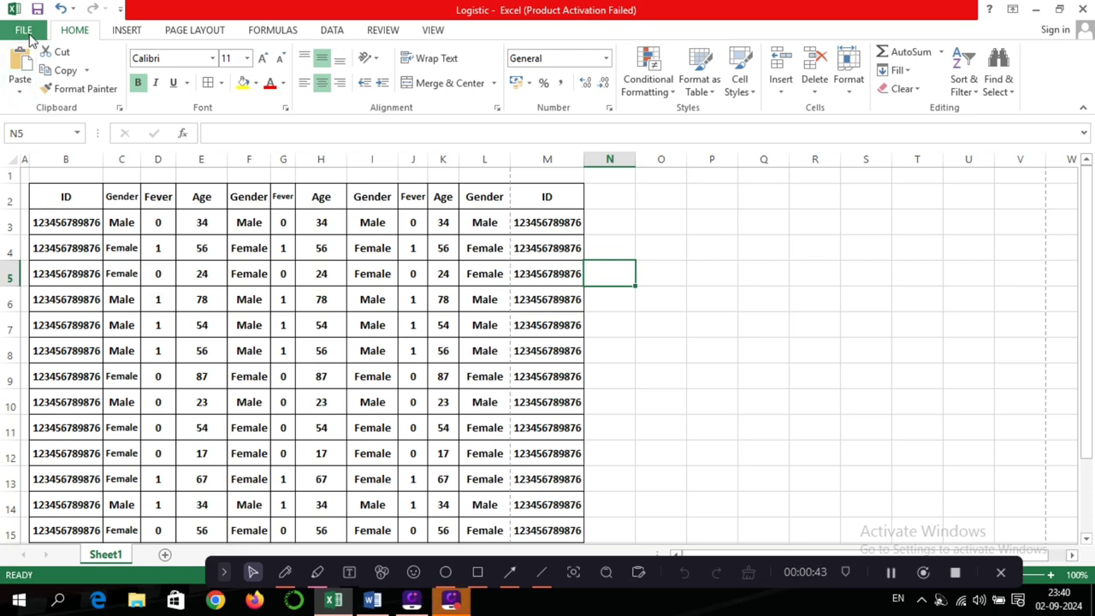
# Show the Logistic table's print preview and scroll through its 2 A4 pages.
pyautogui.click(23, 30)
pyautogui.click(33, 224)
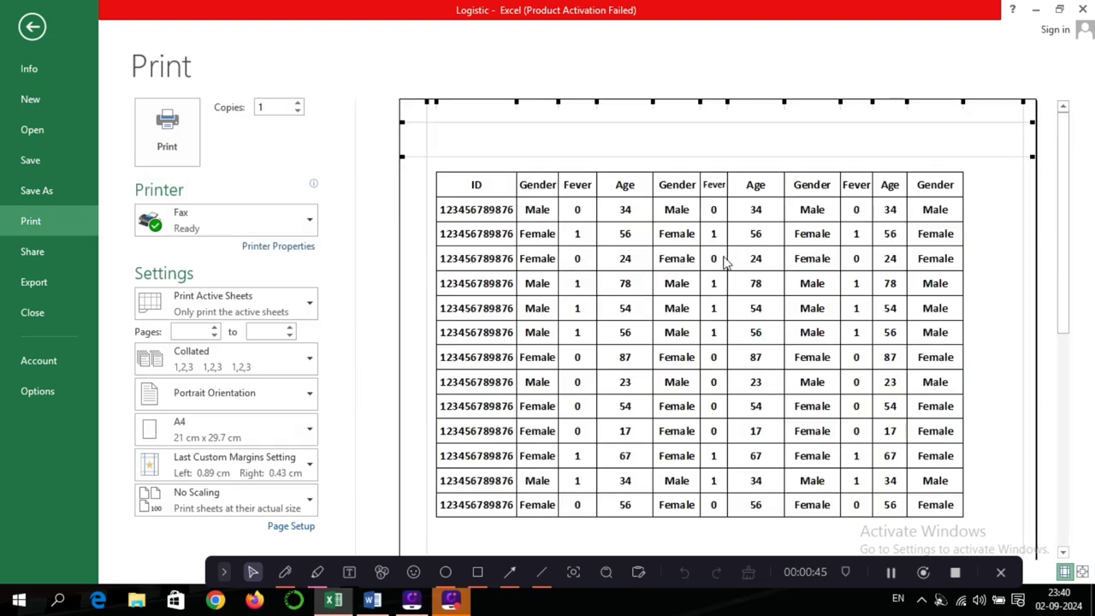
pyautogui.scroll(-3, 787, 377)
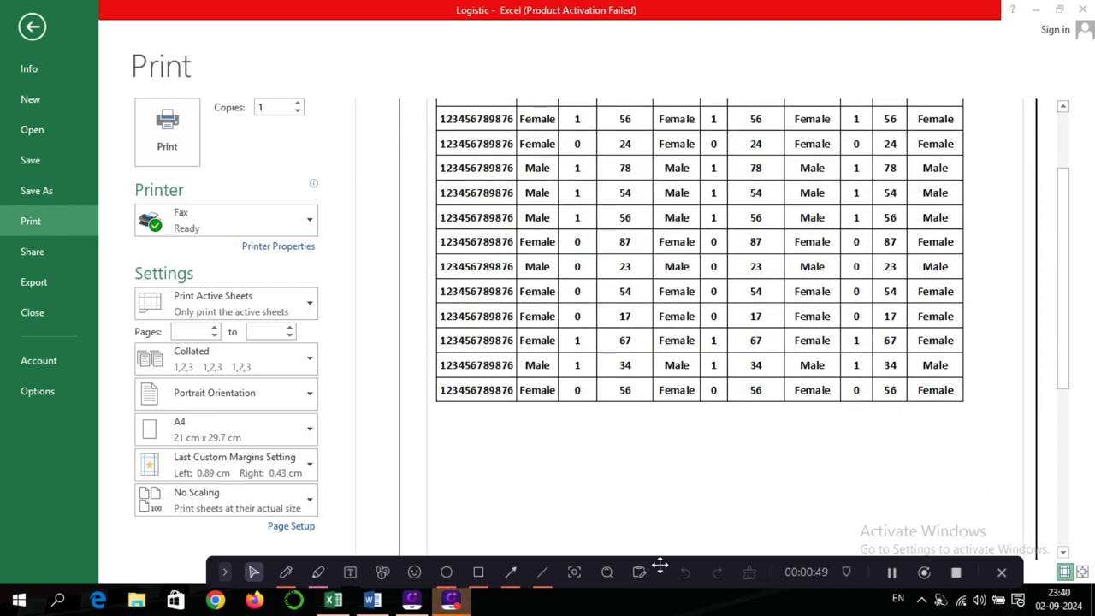
pyautogui.moveTo(655, 568); pyautogui.dragTo(665, 605)
pyautogui.scroll(3, 524, 503)
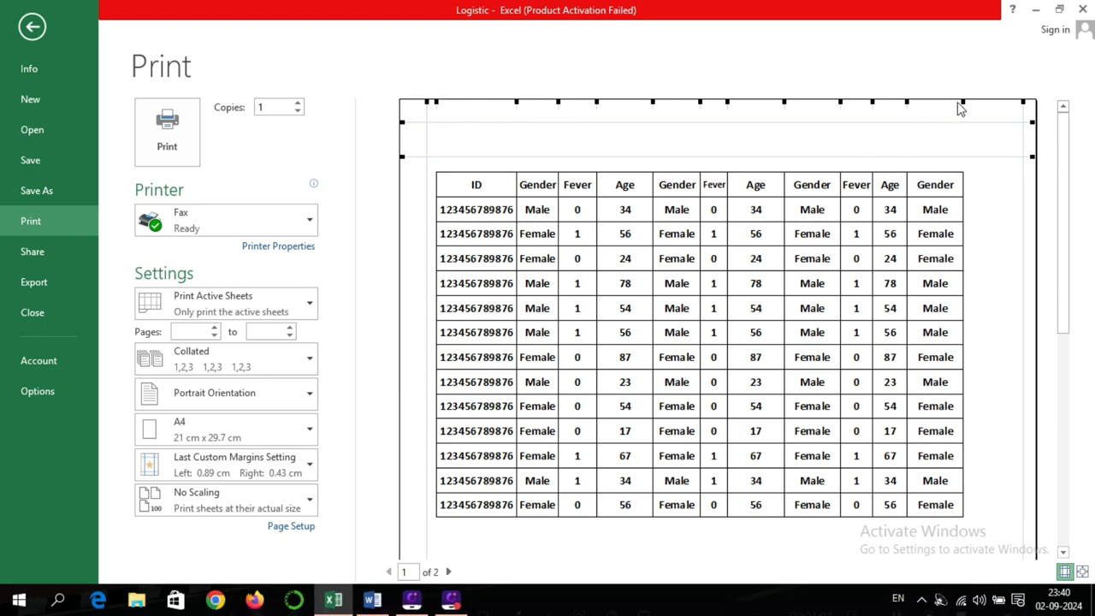
# In print preview, narrow the ID, Gender and Age columns until the table fits 1 page.
pyautogui.moveTo(962, 103); pyautogui.dragTo(947, 103)
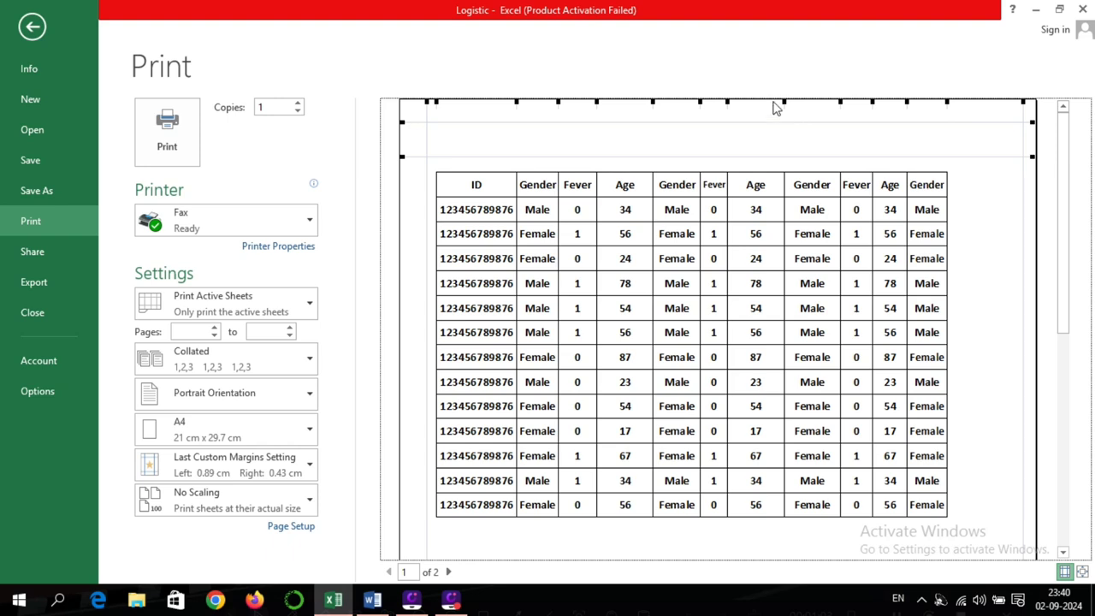
pyautogui.moveTo(780, 101); pyautogui.dragTo(767, 101)
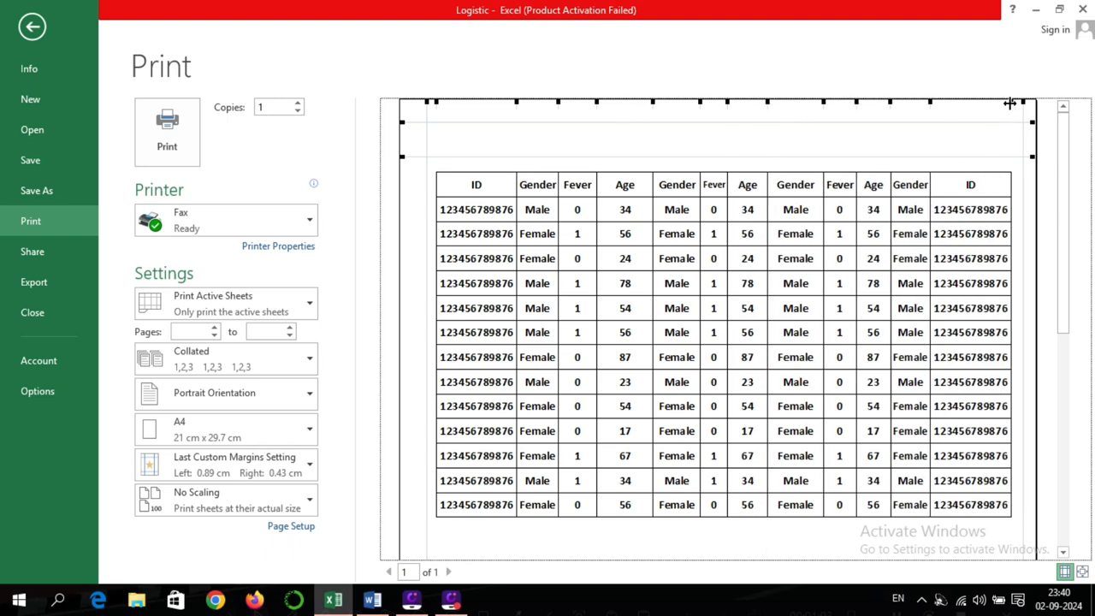
pyautogui.moveTo(1009, 103); pyautogui.dragTo(988, 103)
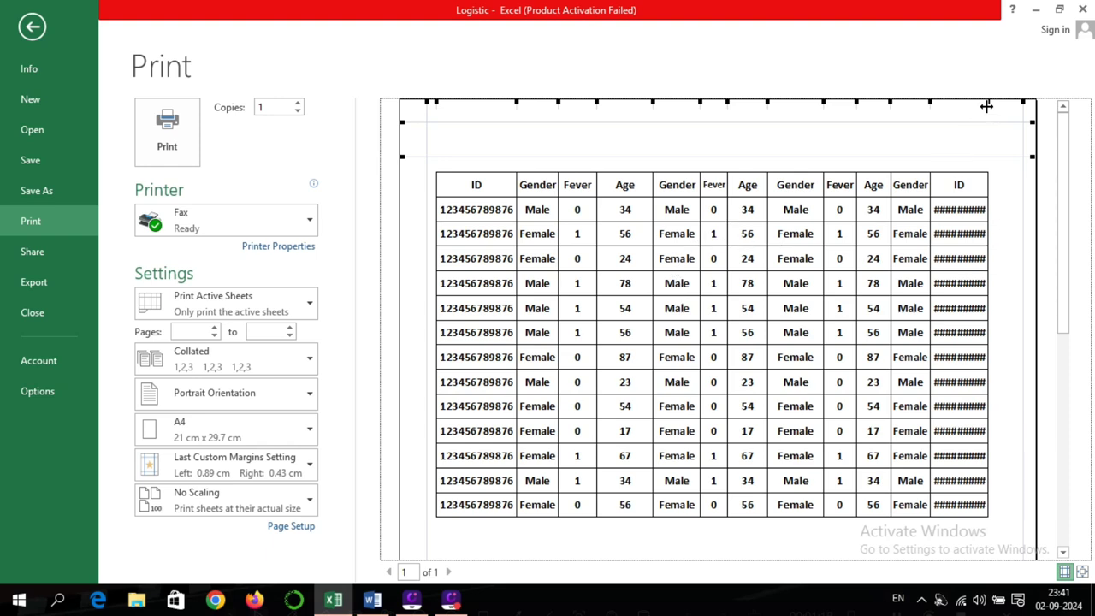
pyautogui.moveTo(986, 106); pyautogui.dragTo(1011, 103)
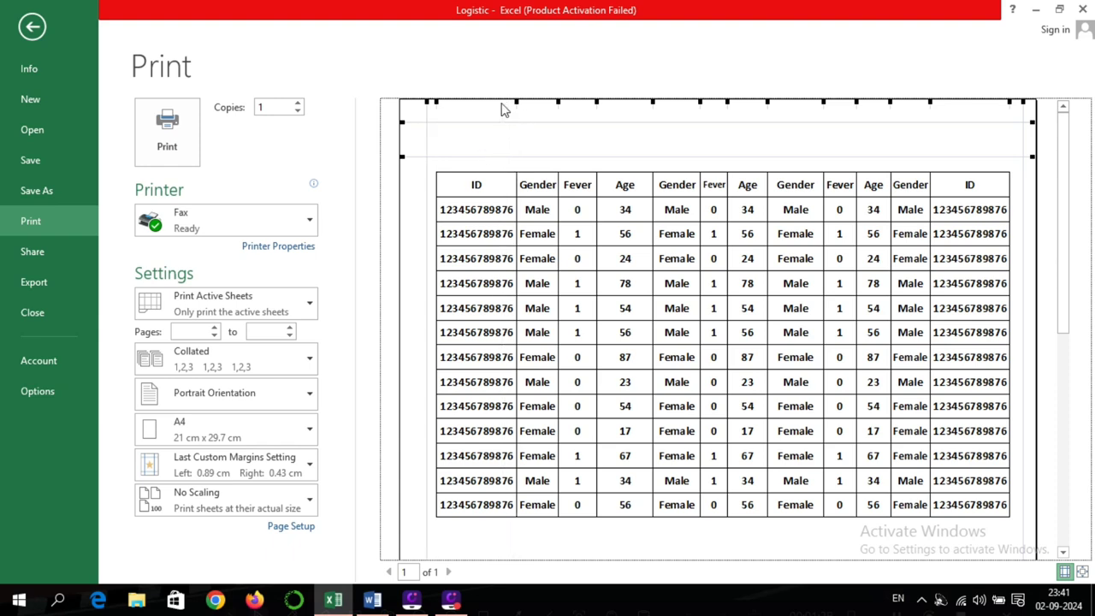
pyautogui.moveTo(516, 102); pyautogui.dragTo(489, 103)
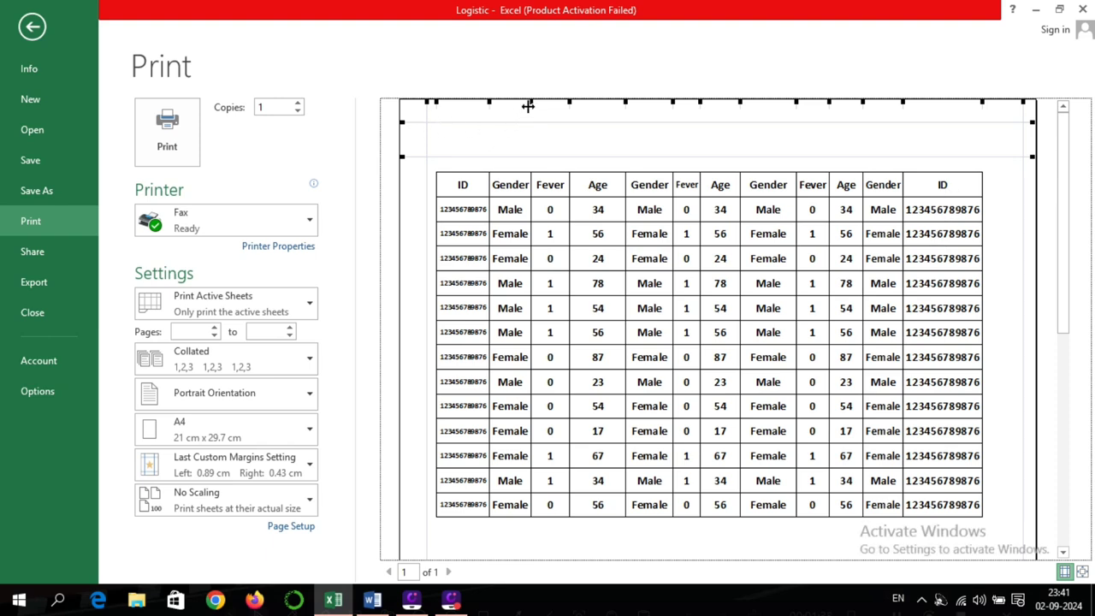
pyautogui.moveTo(531, 102); pyautogui.dragTo(516, 103)
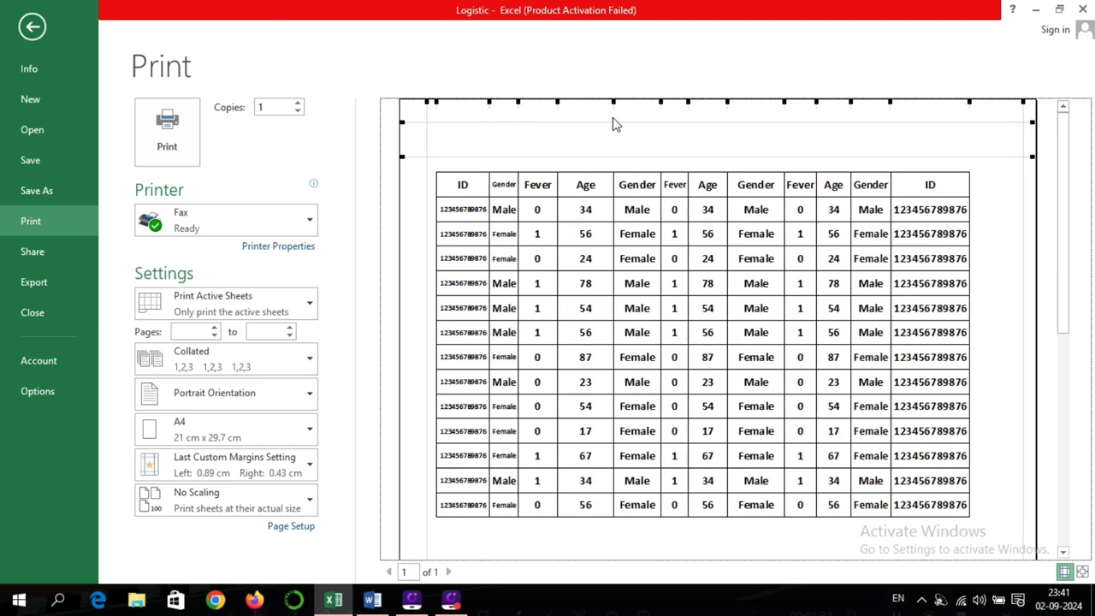
pyautogui.moveTo(610, 105)
pyautogui.mouseDown()
pyautogui.moveTo(588, 105)
pyautogui.moveTo(621, 103)
pyautogui.mouseUp()
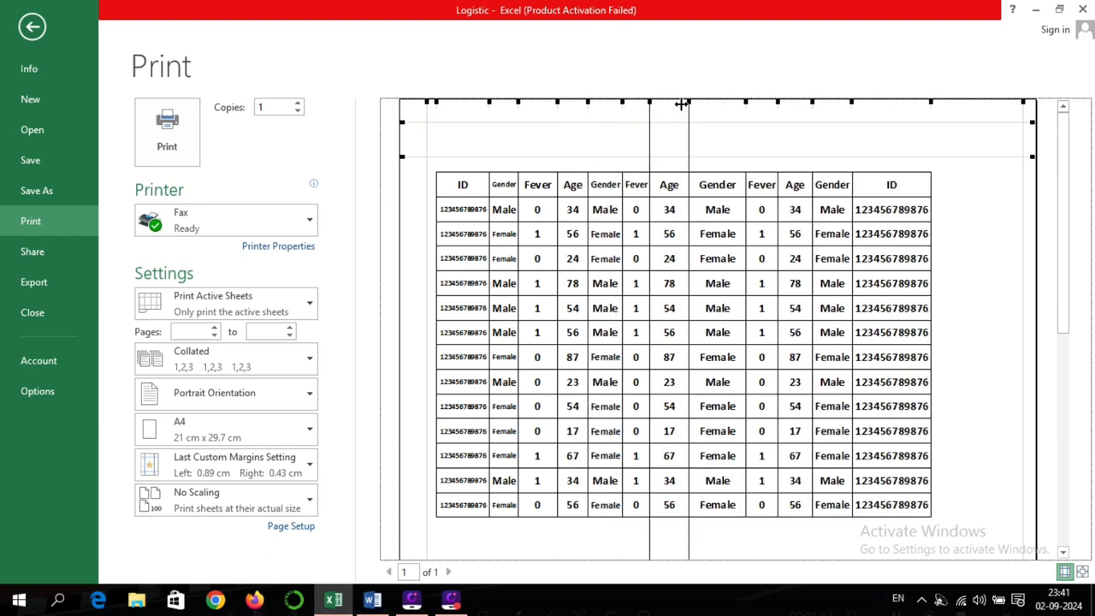
pyautogui.moveTo(689, 106)
pyautogui.mouseDown()
pyautogui.moveTo(674, 106)
pyautogui.moveTo(708, 101)
pyautogui.mouseUp()
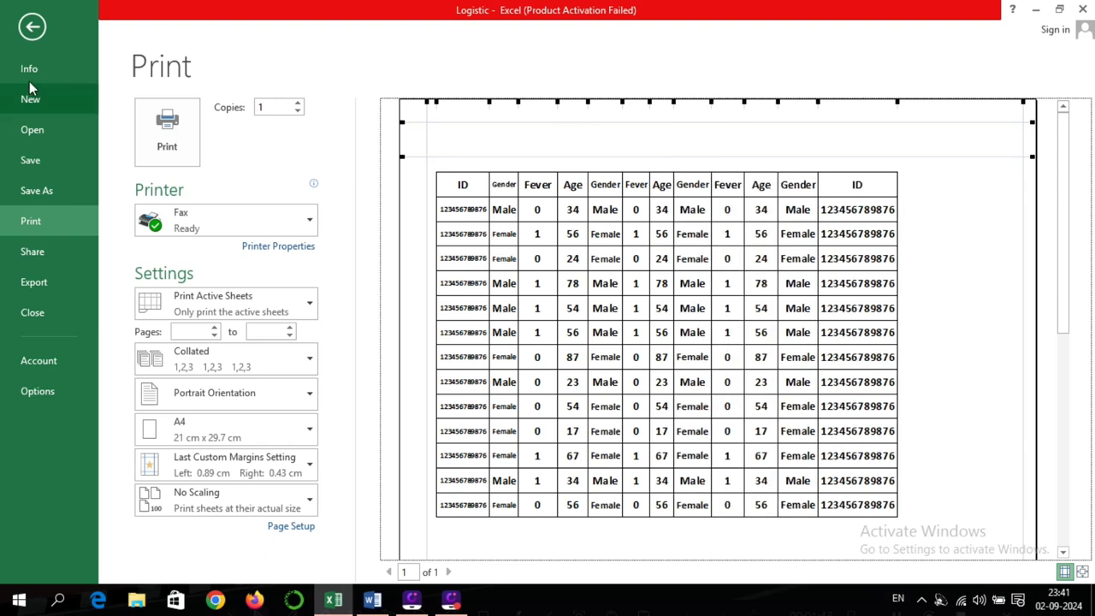
# Keep Shrink to fit on for table B2:L15 in Format Cells Alignment, then show the File Info page.
pyautogui.click(38, 36)
pyautogui.moveTo(66, 197)
pyautogui.mouseDown()
pyautogui.moveTo(431, 499)
pyautogui.moveTo(428, 532)
pyautogui.mouseUp()
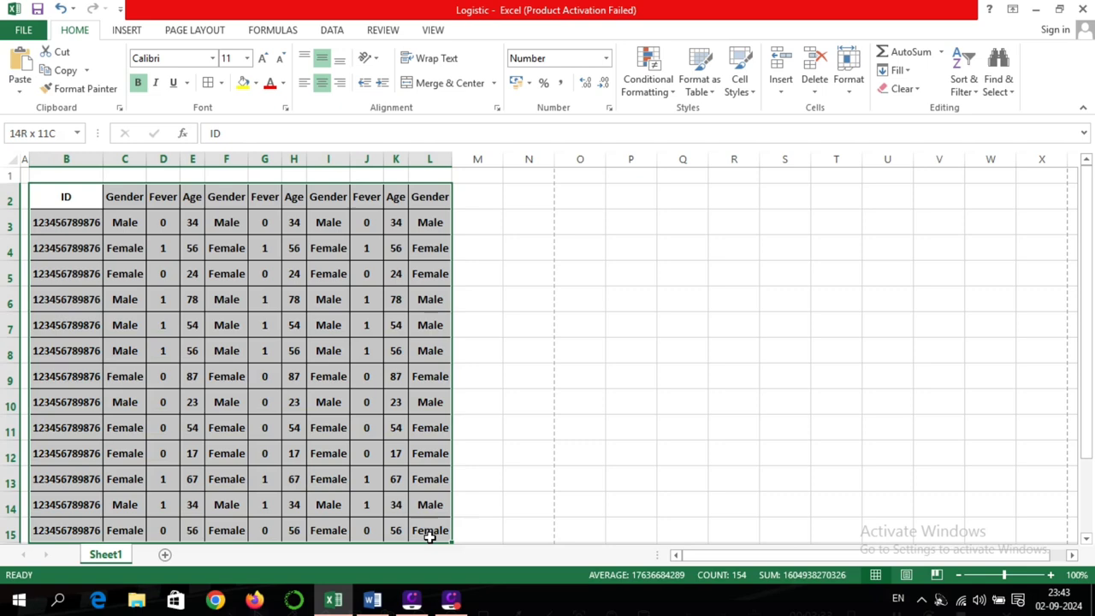
pyautogui.rightClick(346, 368)
pyautogui.click(381, 306)
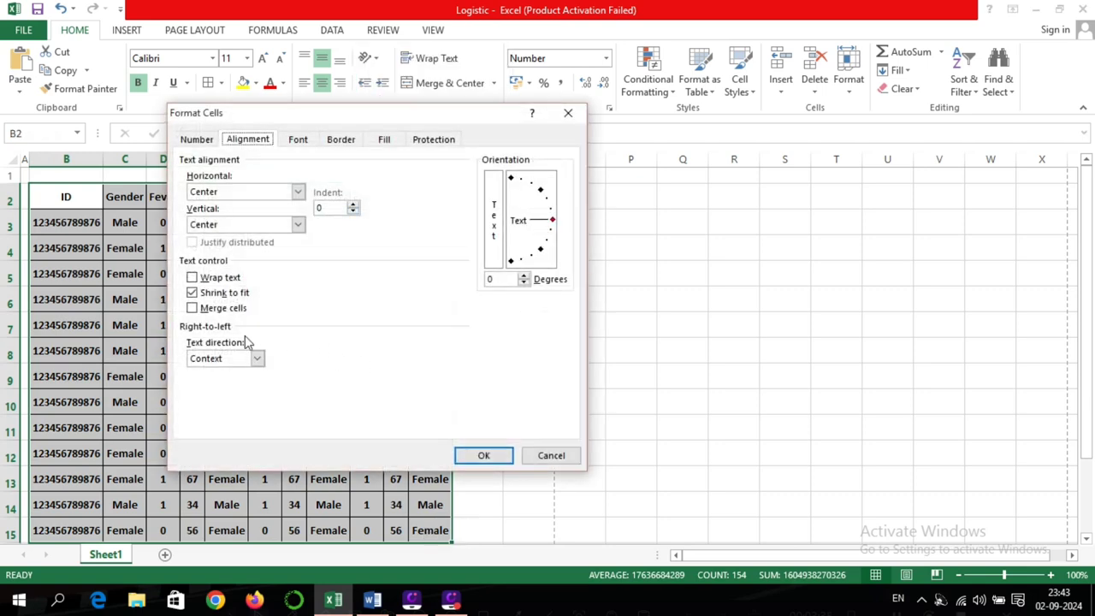
pyautogui.click(192, 293)
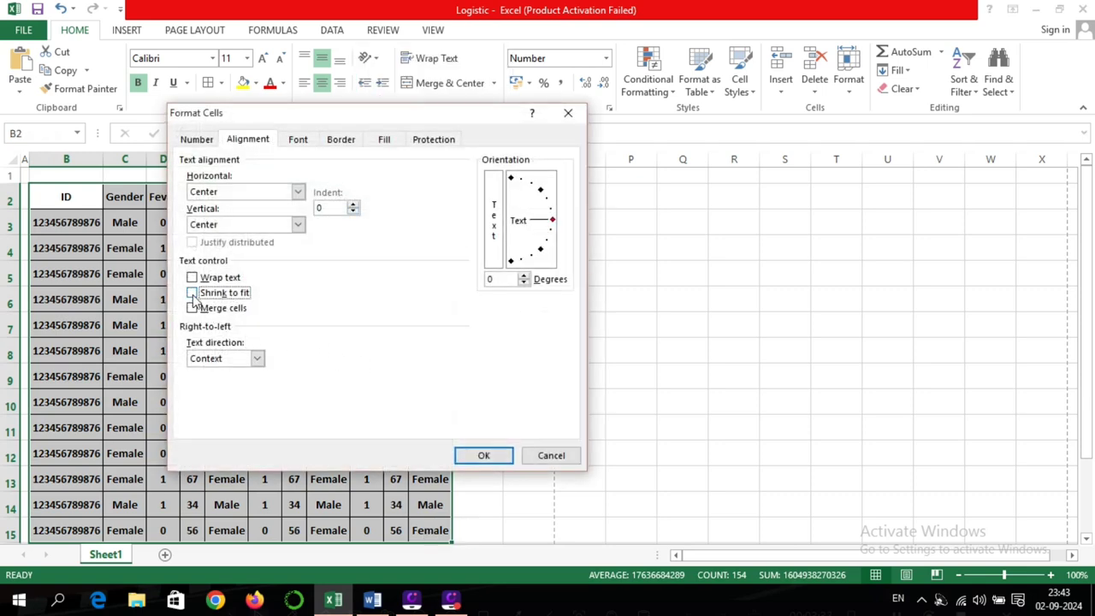
pyautogui.click(192, 294)
pyautogui.click(472, 454)
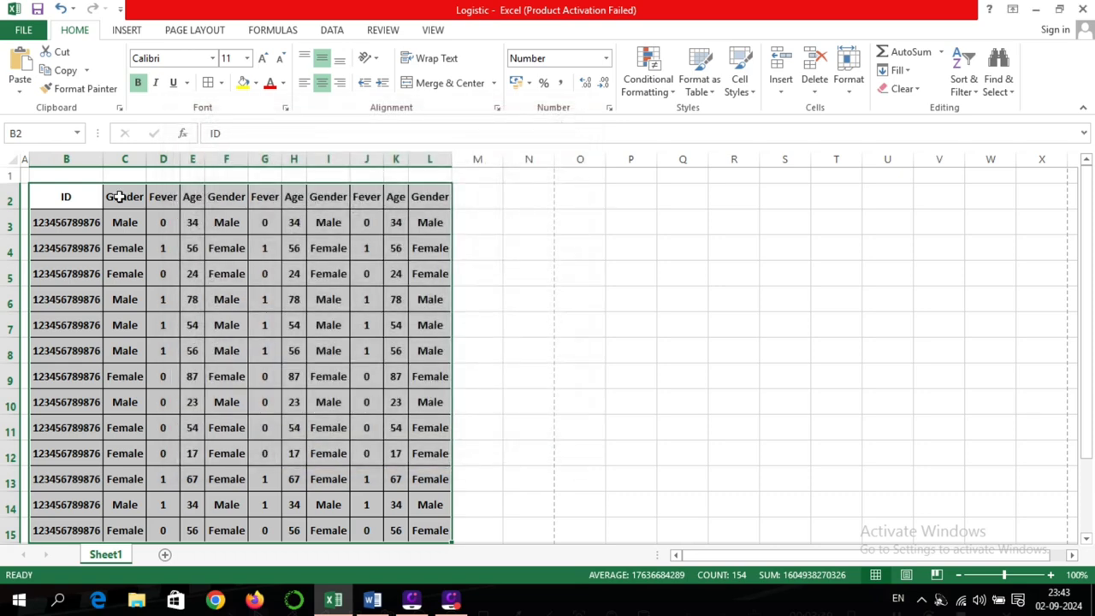
pyautogui.click(447, 159)
pyautogui.click(26, 31)
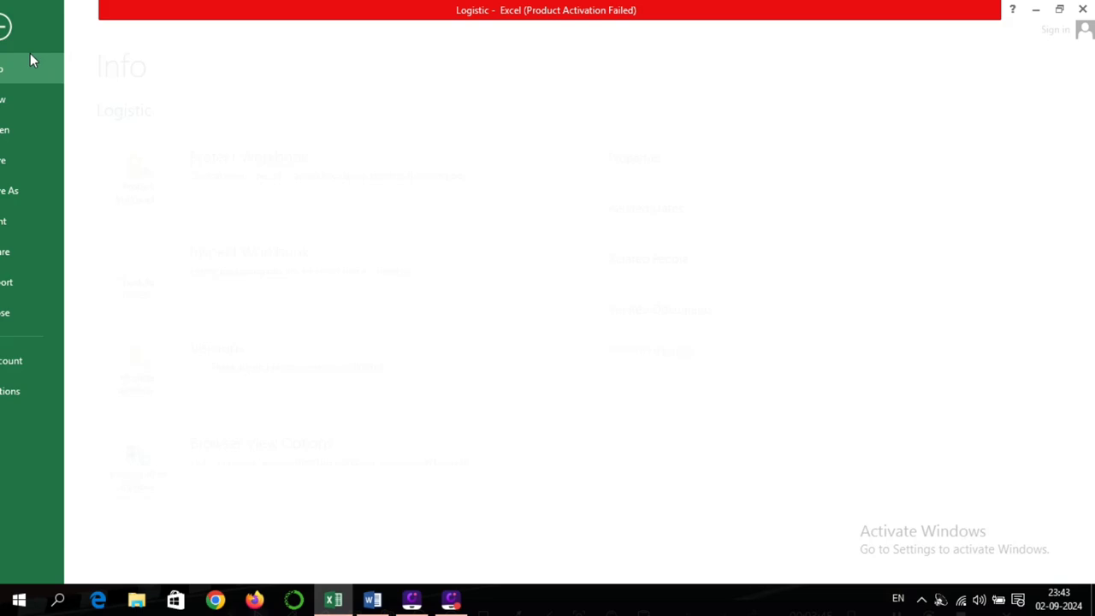
# In print preview, make the ID column very narrow and widen the last Gender column, then return to Sheet1.
pyautogui.click(64, 222)
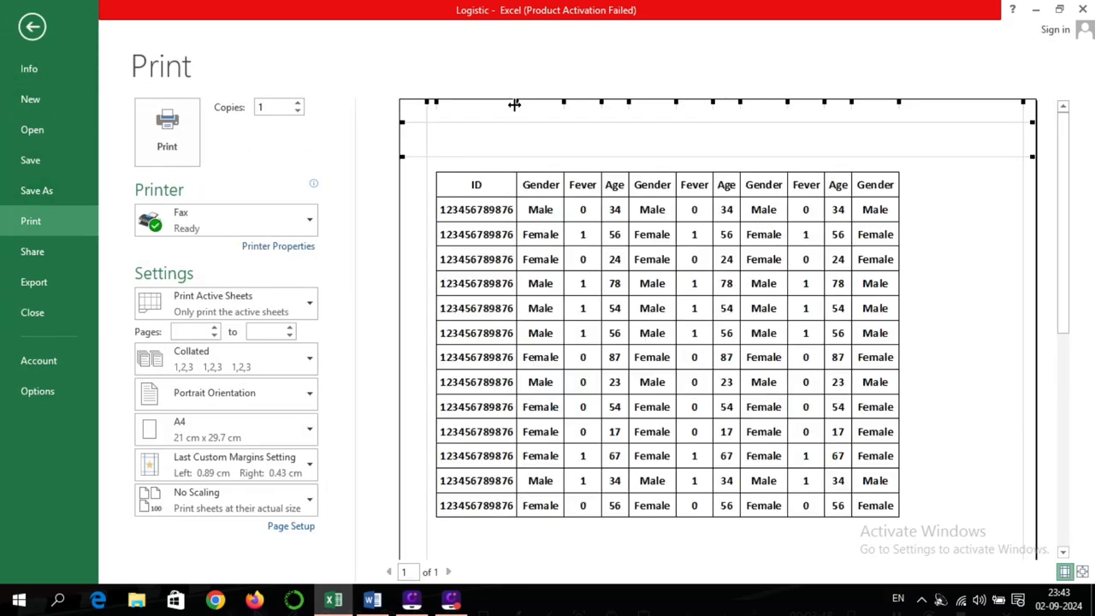
pyautogui.moveTo(524, 104); pyautogui.dragTo(597, 109)
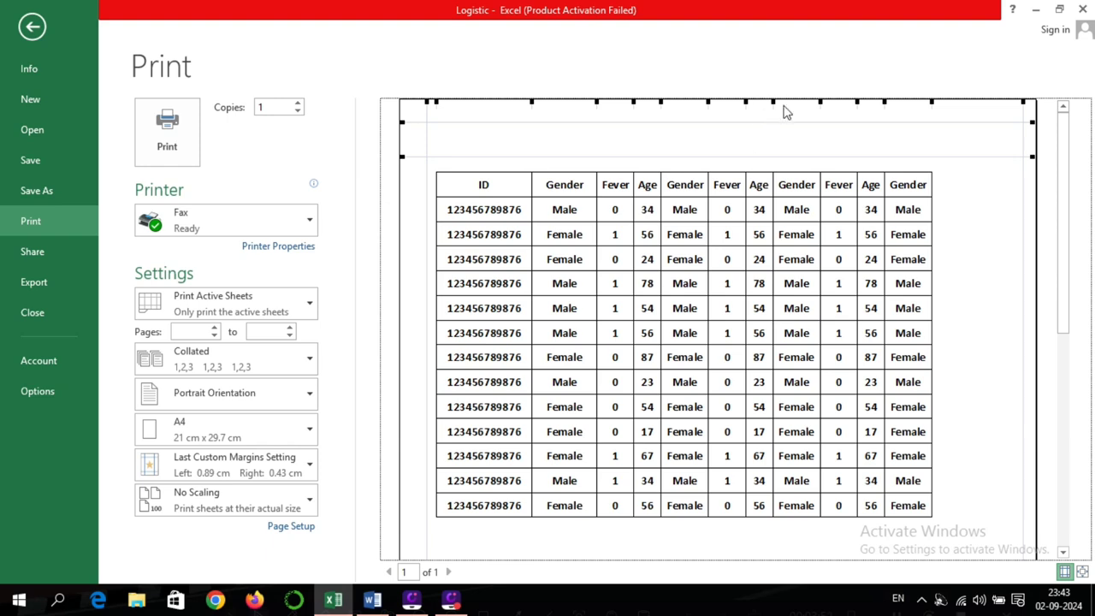
pyautogui.moveTo(774, 101); pyautogui.dragTo(787, 101)
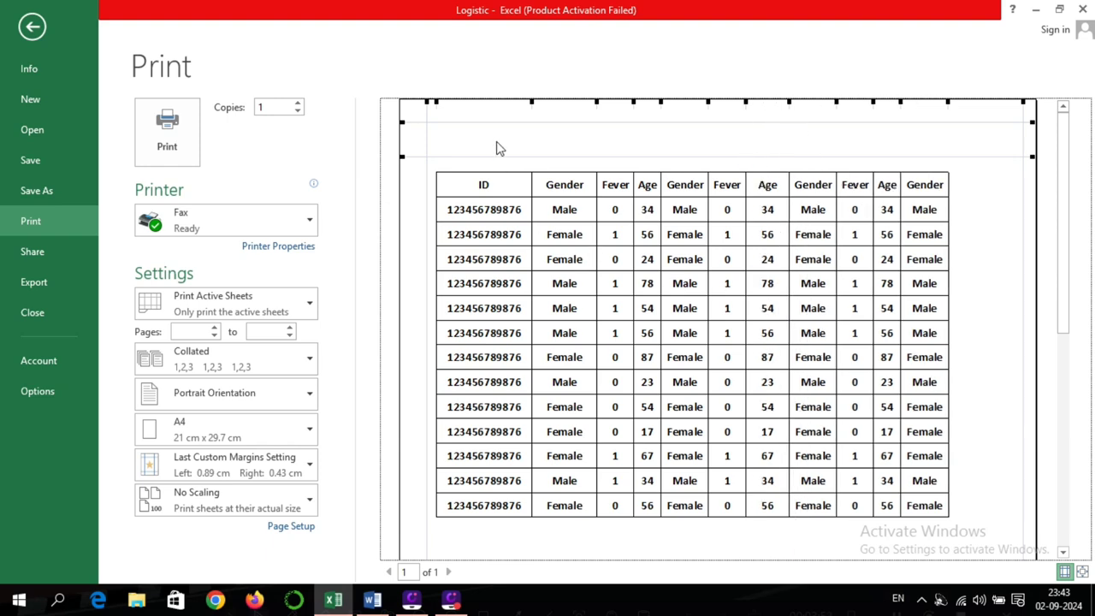
pyautogui.moveTo(531, 103); pyautogui.dragTo(489, 105)
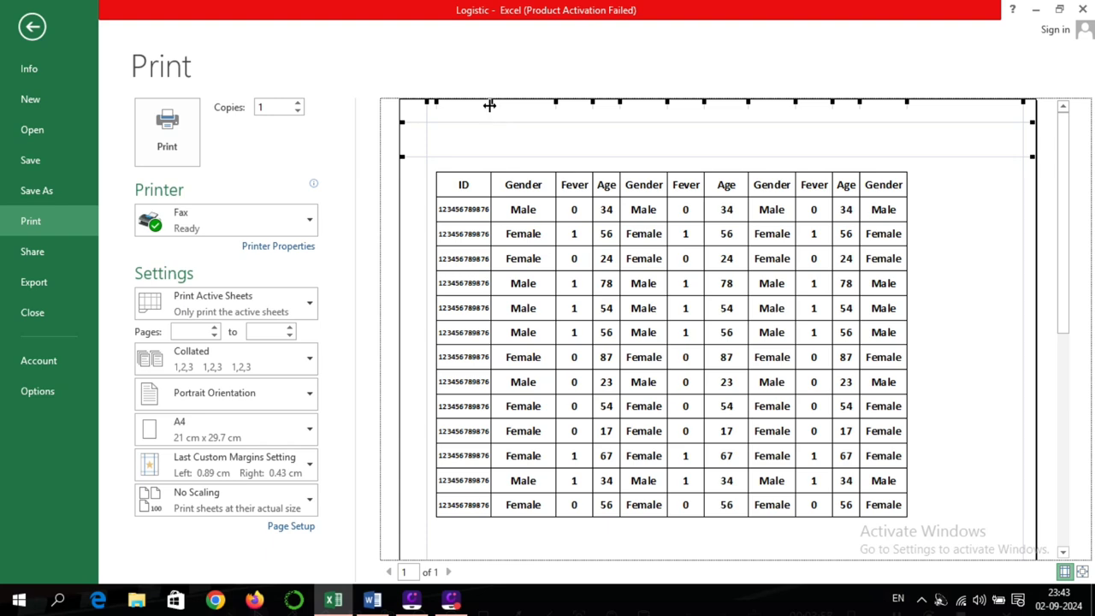
pyautogui.moveTo(490, 105); pyautogui.dragTo(473, 104)
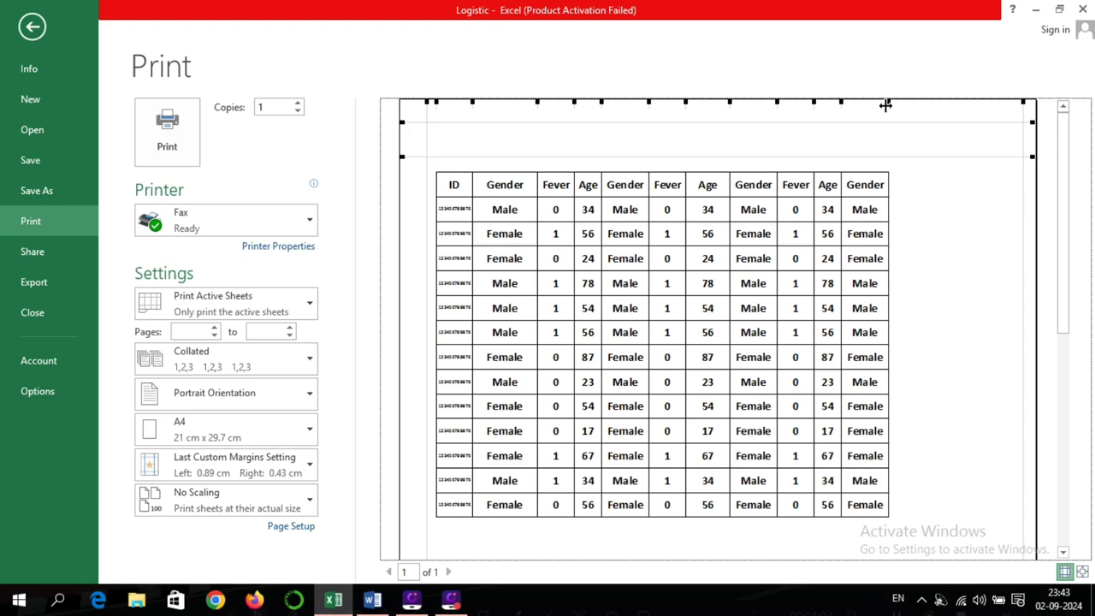
pyautogui.moveTo(888, 102); pyautogui.dragTo(927, 102)
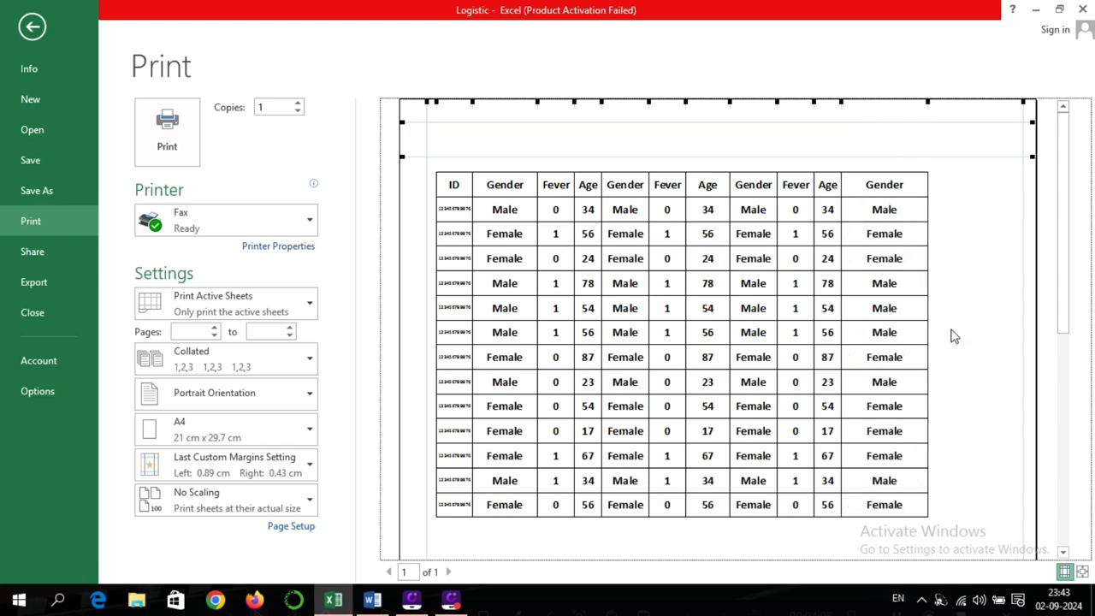
pyautogui.scroll(-3, 942, 368)
pyautogui.scroll(3, 601, 413)
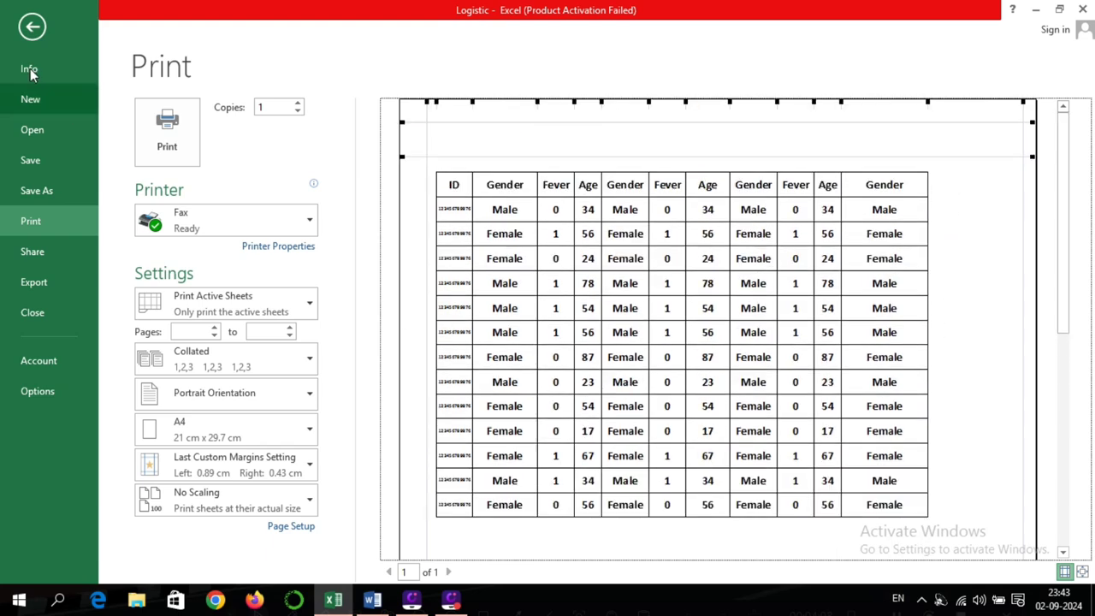
pyautogui.click(32, 31)
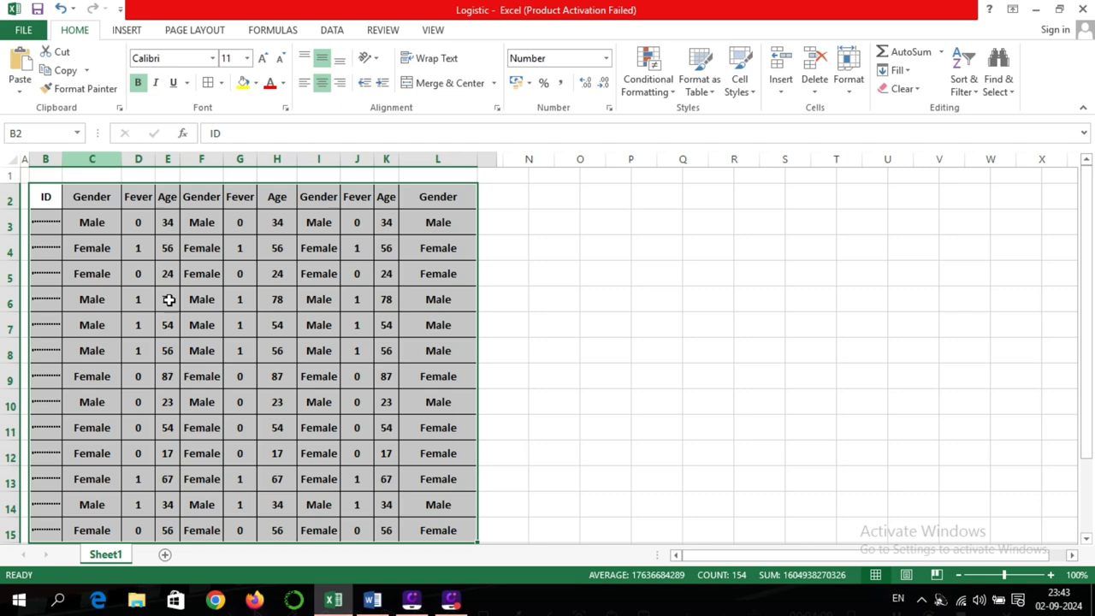
# Reopen Format Cells for the selected table and confirm its alignment settings.
pyautogui.rightClick(260, 325)
pyautogui.click(306, 508)
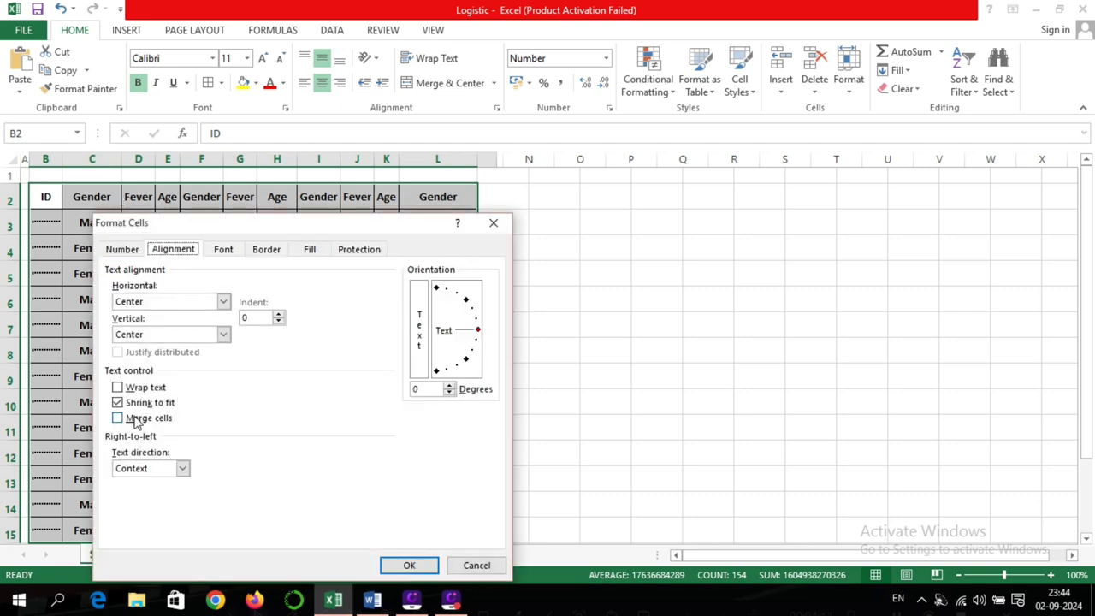
pyautogui.click(409, 565)
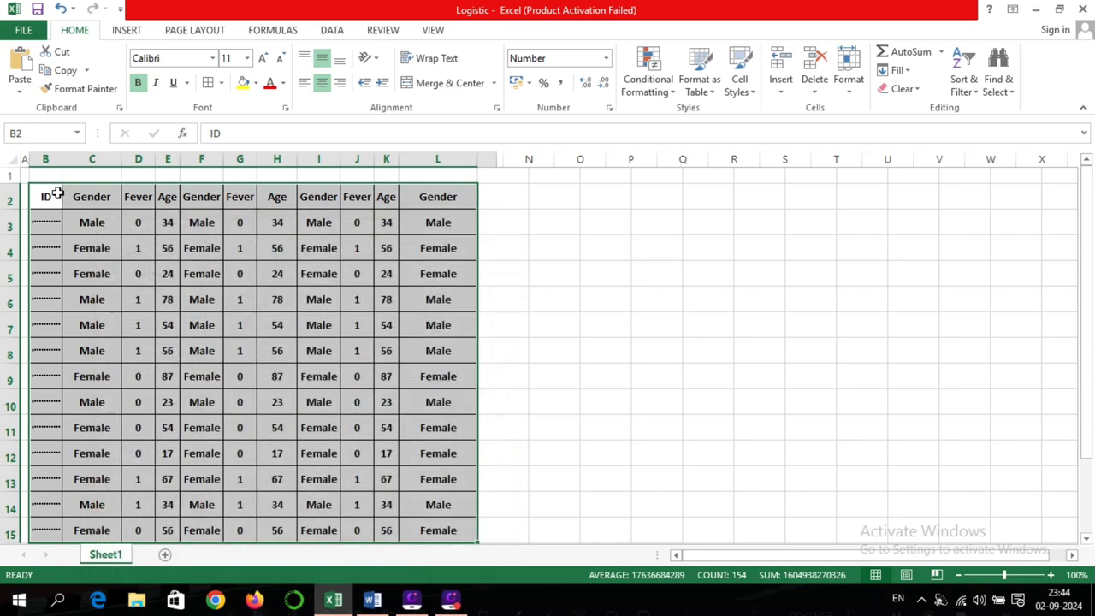
# AutoFit column L to its Gender text and widen column B to show full 12-digit IDs.
pyautogui.doubleClick(471, 159)
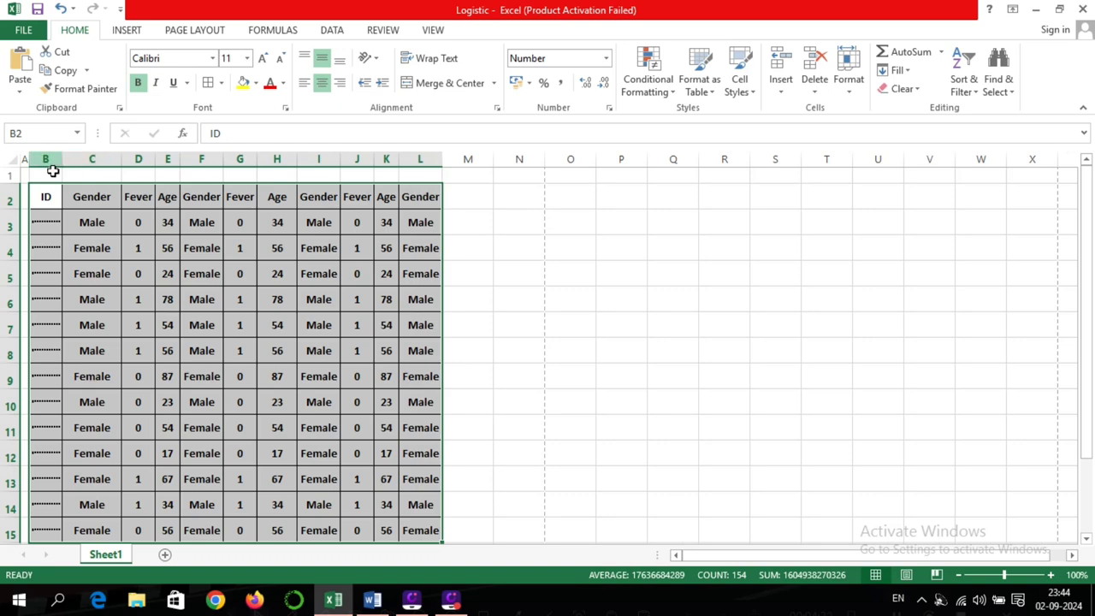
pyautogui.moveTo(61, 159); pyautogui.dragTo(103, 159)
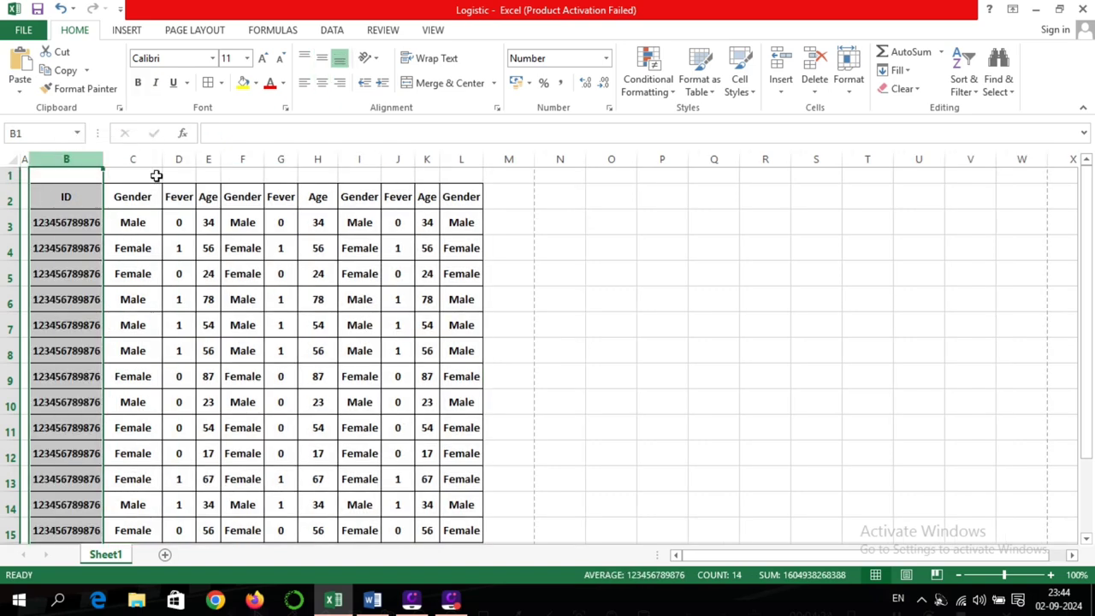
pyautogui.click(632, 263)
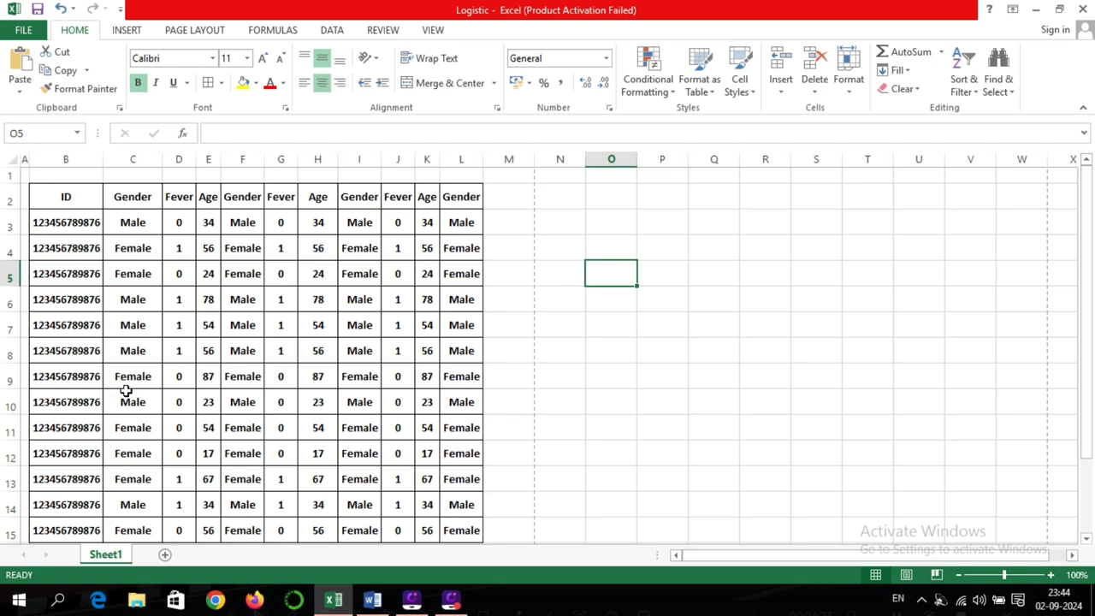
pyautogui.scroll(-1, 126, 391)
pyautogui.scroll(1, 125, 391)
# Copy table B2:L15 and paste it as a Linked Picture.
pyautogui.moveTo(64, 197)
pyautogui.mouseDown()
pyautogui.moveTo(452, 481)
pyautogui.moveTo(449, 450)
pyautogui.mouseUp()
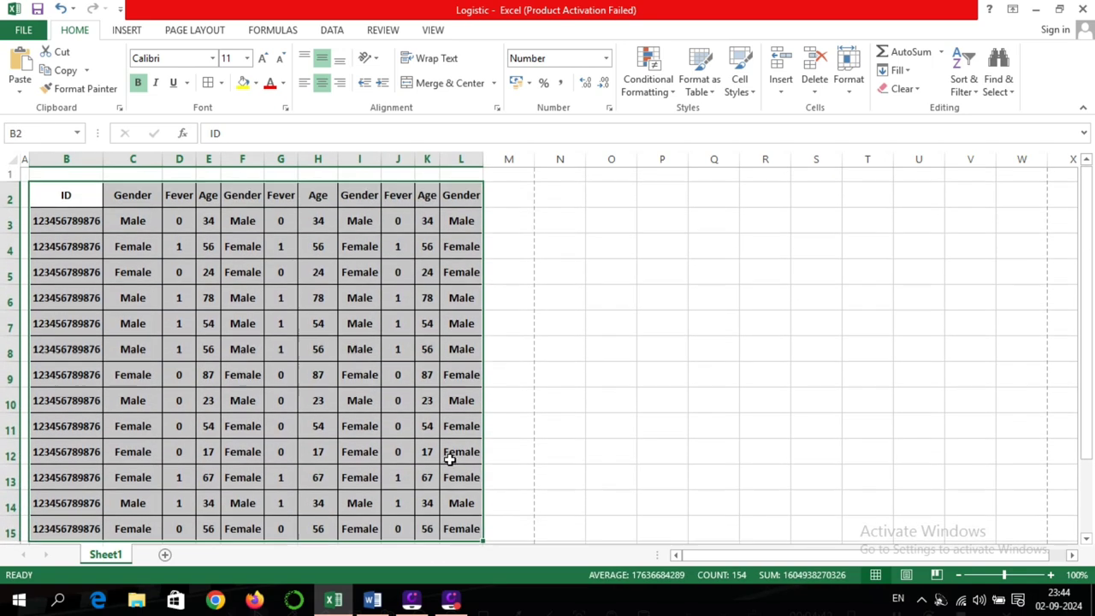
pyautogui.hotkey('ctrl', 'c')
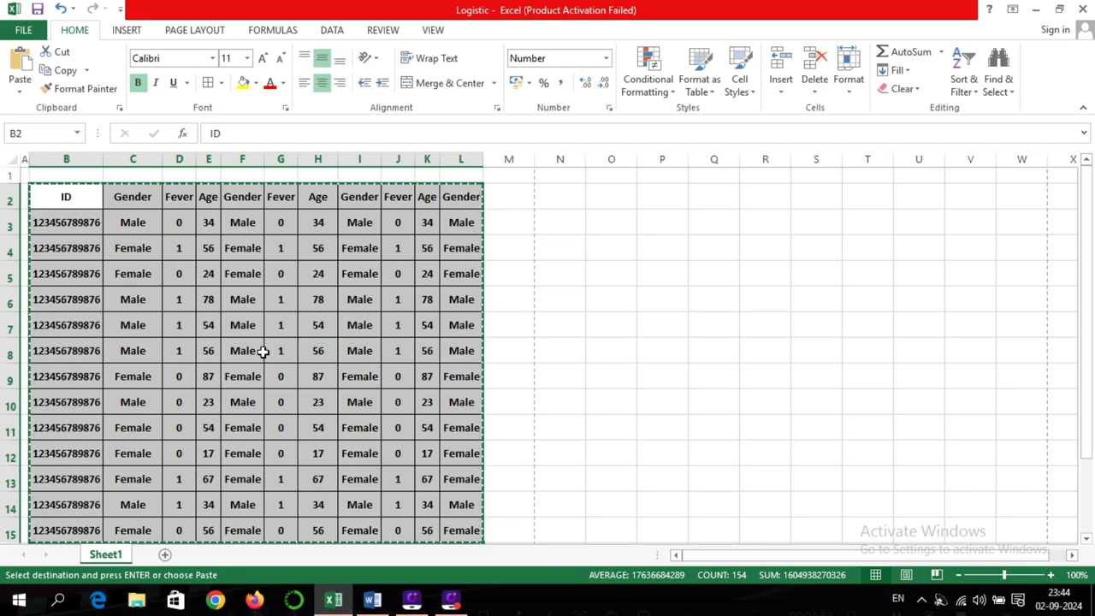
pyautogui.hotkey('alt', 'h')
pyautogui.press('v')
pyautogui.press('i')
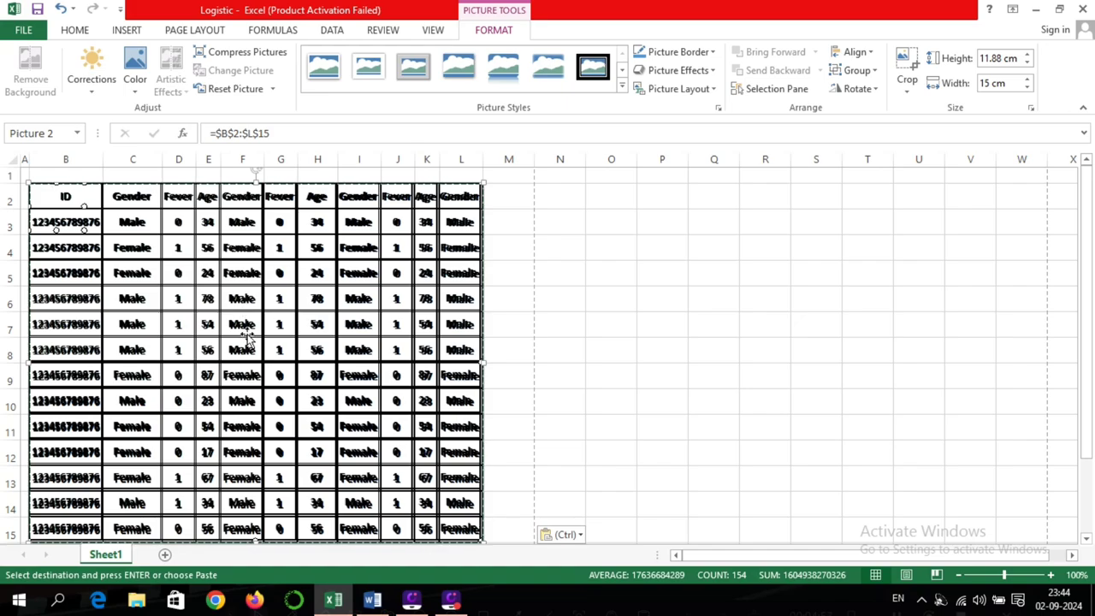
# Move the table picture beside the original into columns N–V, clear the copy marquee, and minimize Excel.
pyautogui.moveTo(247, 340); pyautogui.dragTo(294, 341)
pyautogui.moveTo(482, 342); pyautogui.dragTo(757, 355)
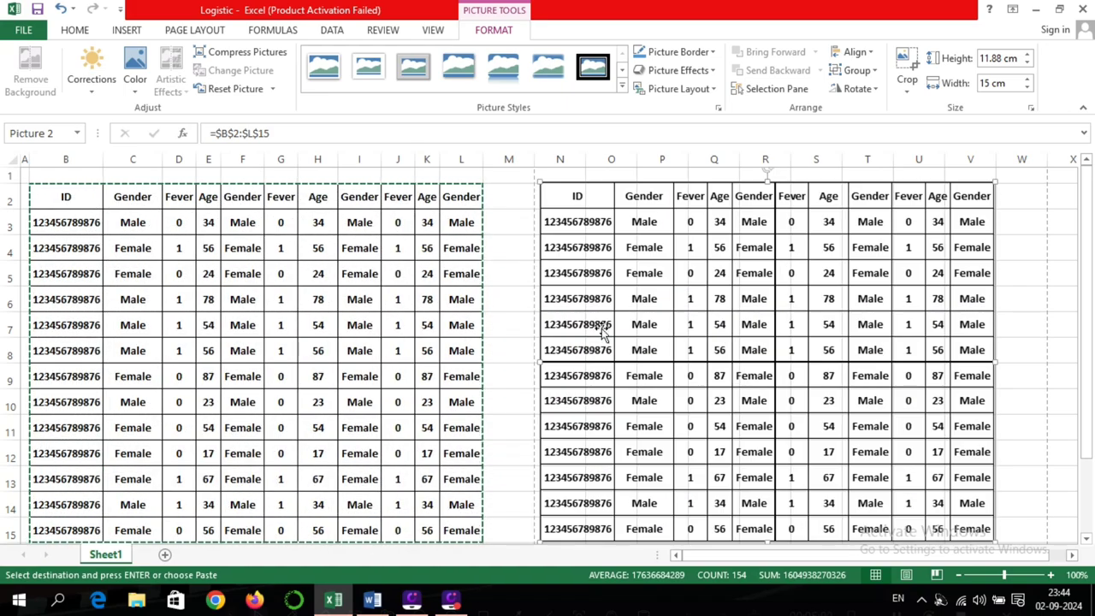
pyautogui.moveTo(644, 299)
pyautogui.mouseDown()
pyautogui.moveTo(643, 289)
pyautogui.moveTo(640, 298)
pyautogui.mouseUp()
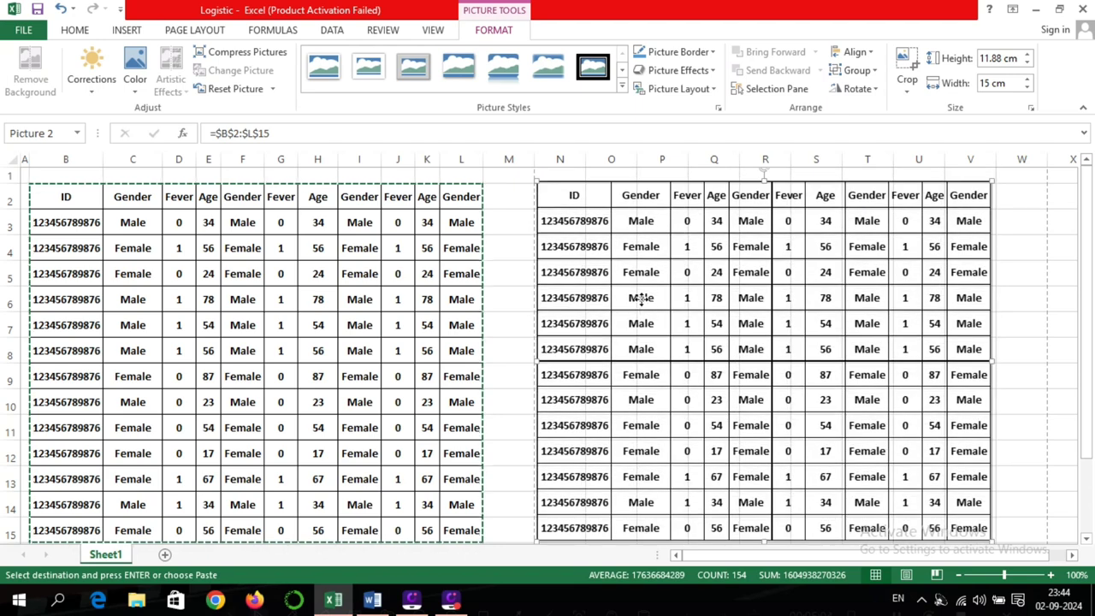
pyautogui.press('Escape')
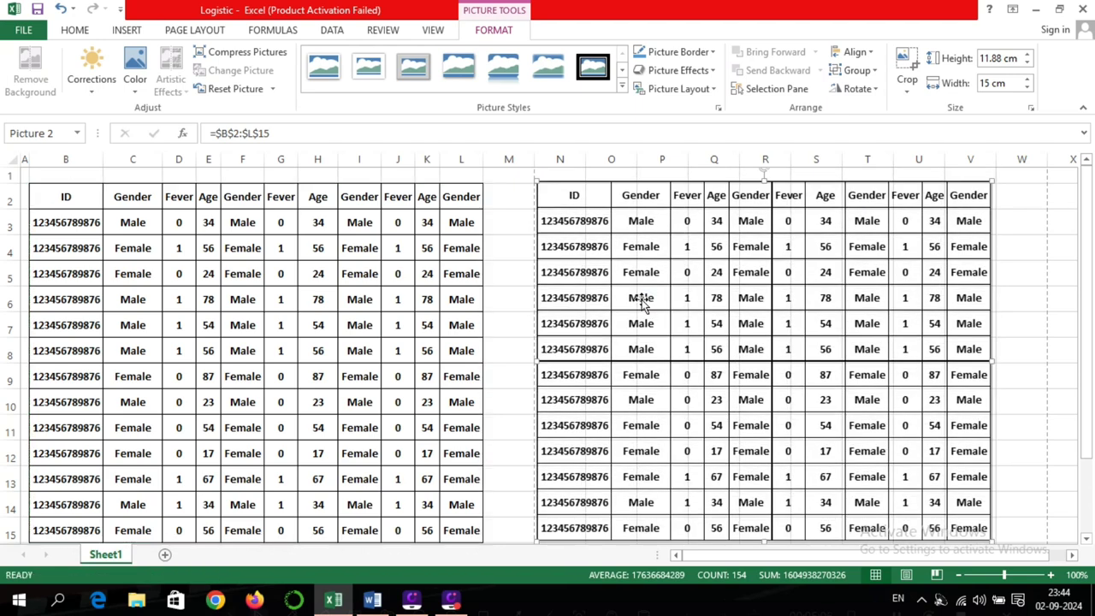
pyautogui.press('super+d')
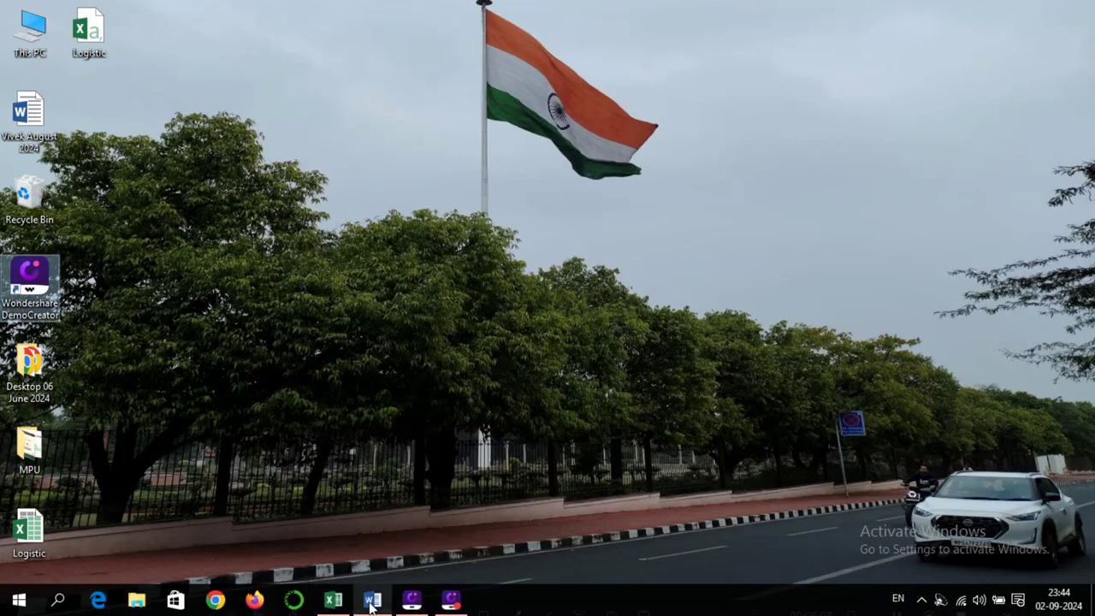
# Paste the copied table into Word's Document1 as a picture and centre it.
pyautogui.click(372, 600)
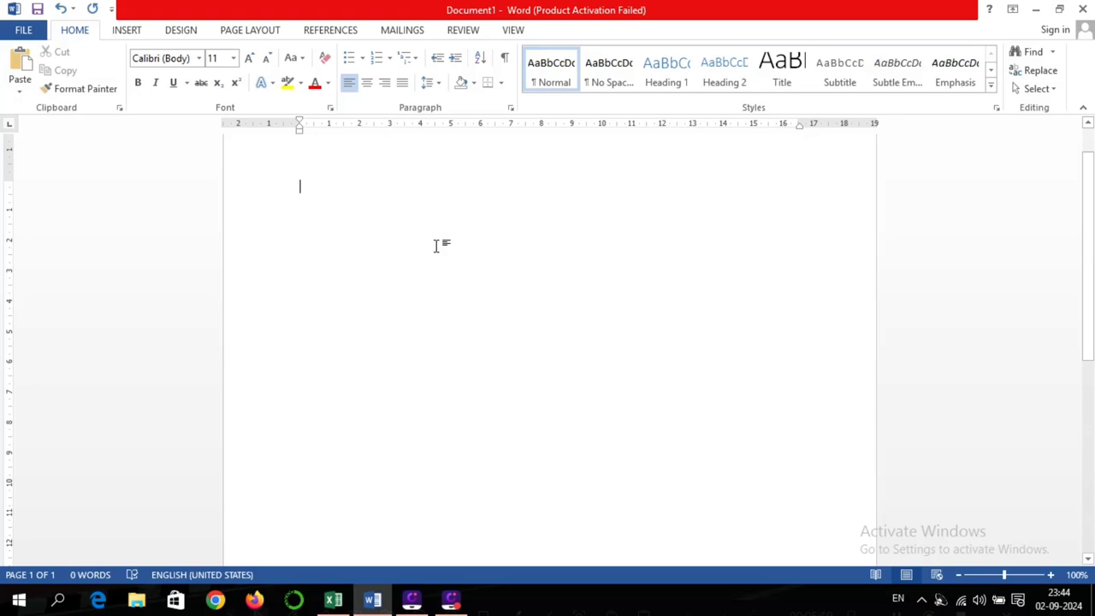
pyautogui.hotkey('ctrl', 'v')
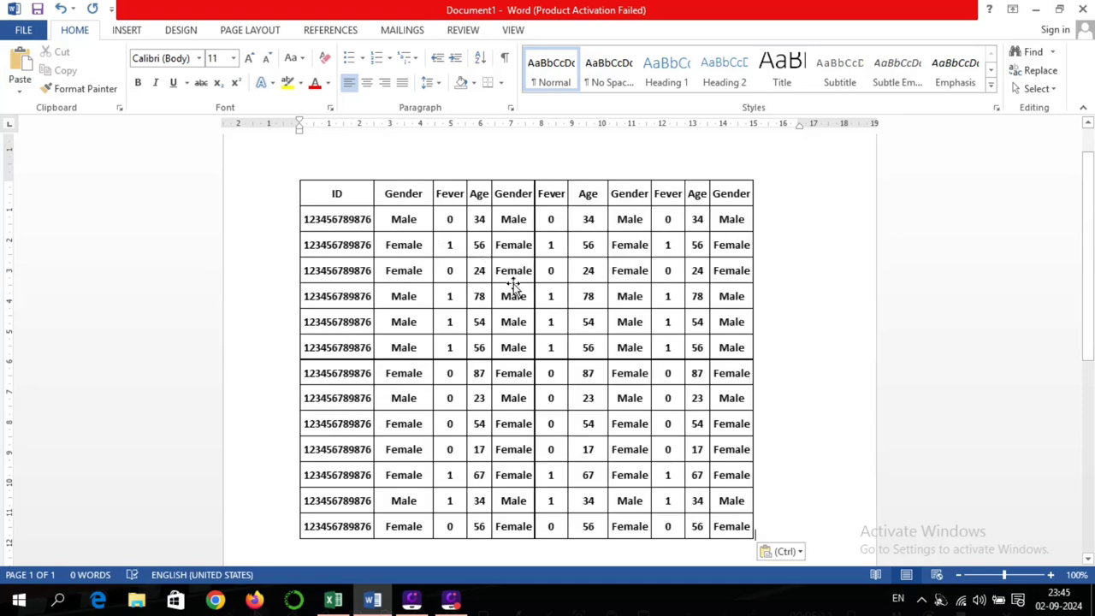
pyautogui.click(514, 289)
pyautogui.hotkey('ctrl', 'e')
# Stretch the table picture taller and wider, then return to Excel and delete the current selection.
pyautogui.scroll(-3, 559, 407)
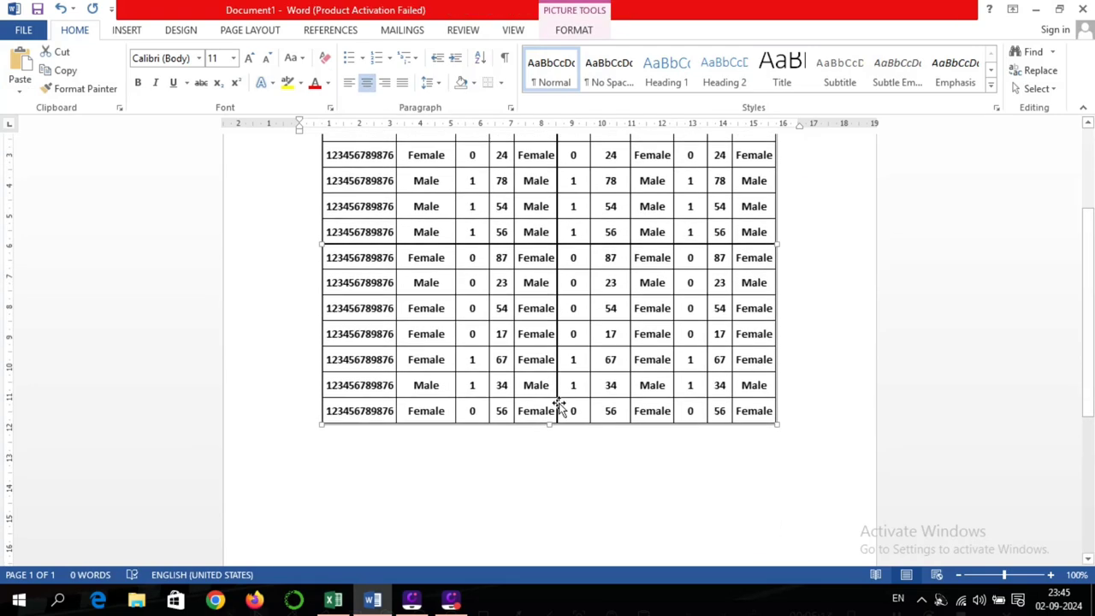
pyautogui.moveTo(549, 425); pyautogui.dragTo(548, 486)
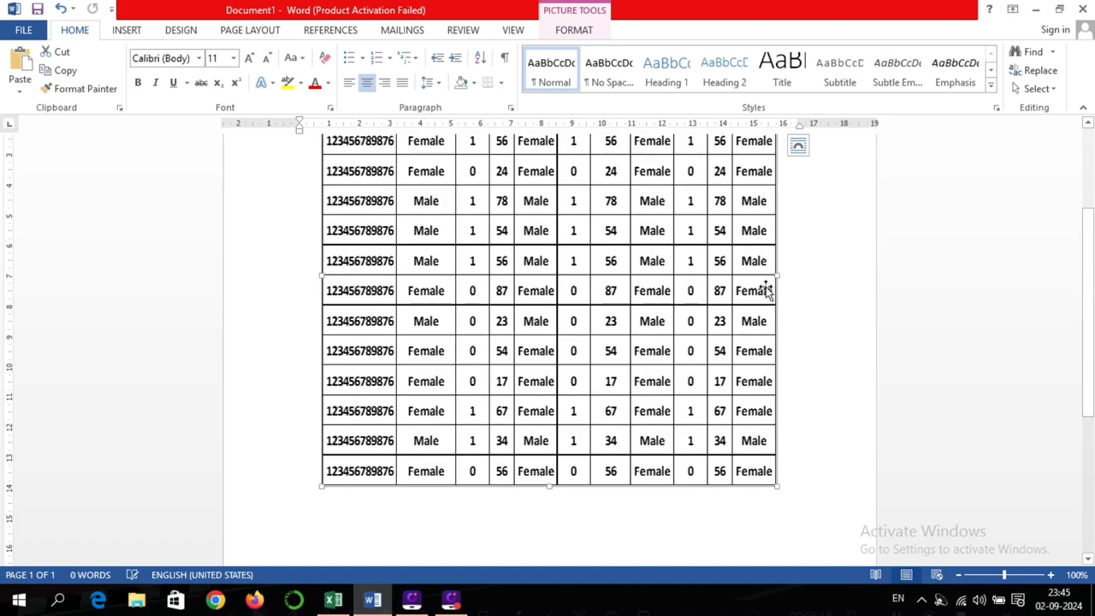
pyautogui.moveTo(779, 276); pyautogui.dragTo(828, 273)
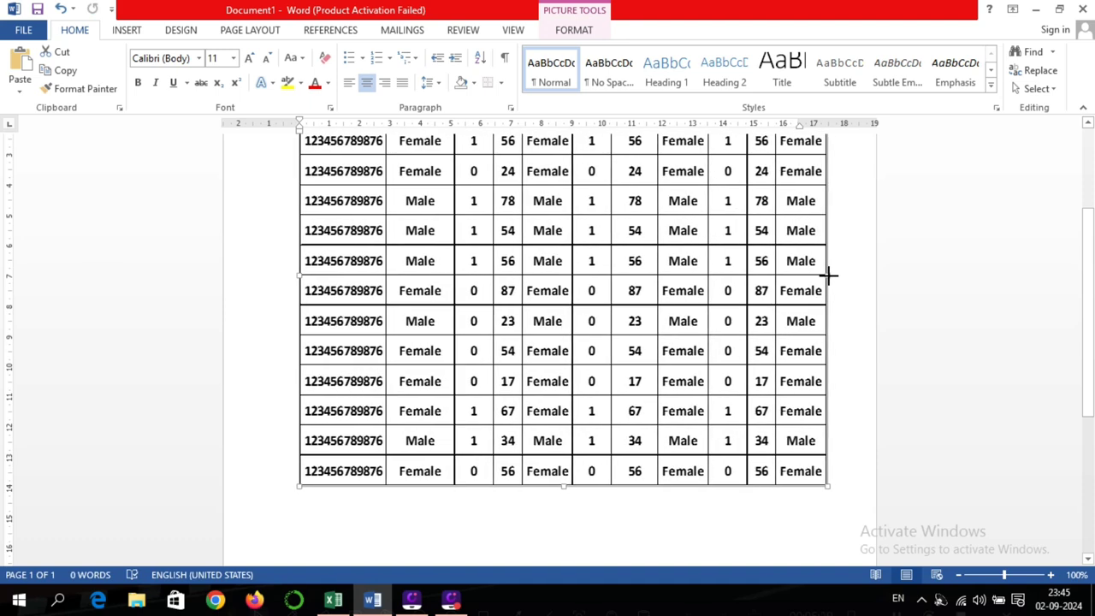
pyautogui.scroll(3, 636, 286)
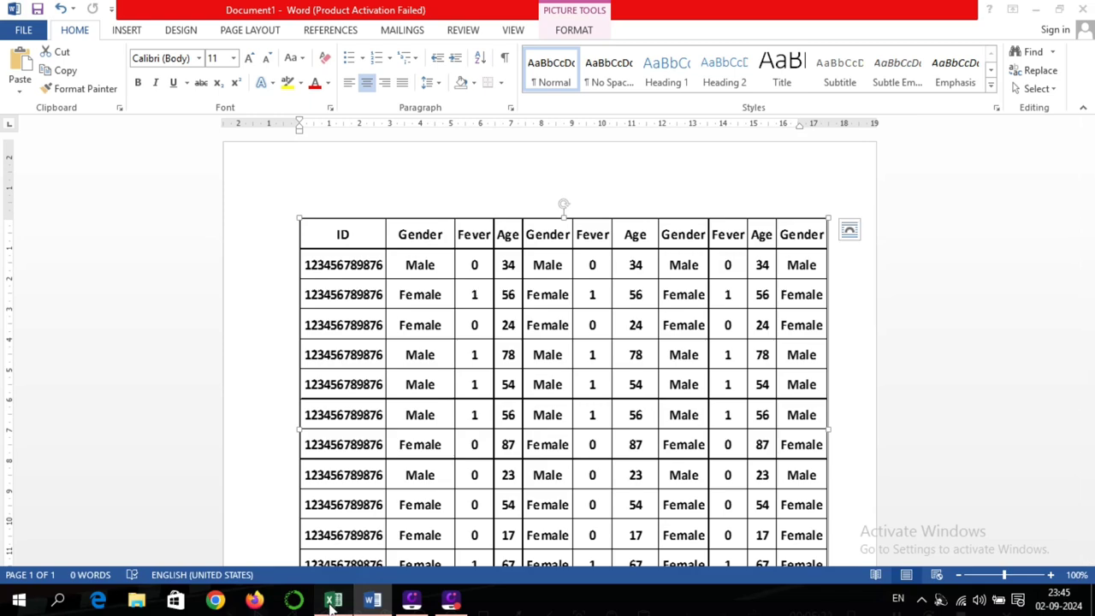
pyautogui.click(332, 601)
pyautogui.press('Delete')
# Select and copy the first four ID, Gender and Fever rows (B2:D6).
pyautogui.click(276, 224)
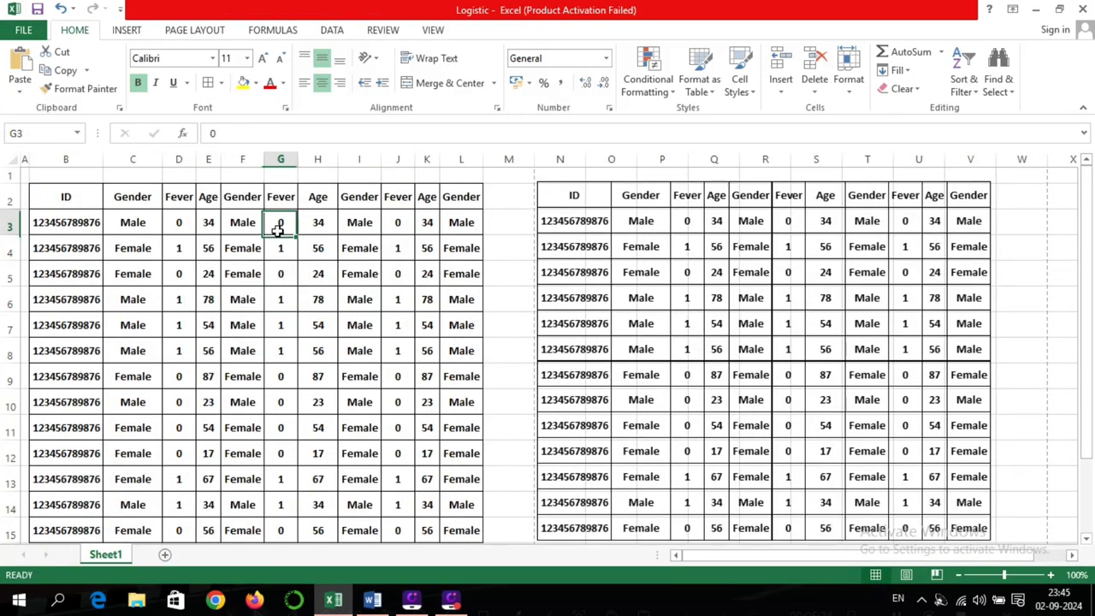
pyautogui.click(64, 199)
pyautogui.moveTo(64, 199); pyautogui.dragTo(179, 300)
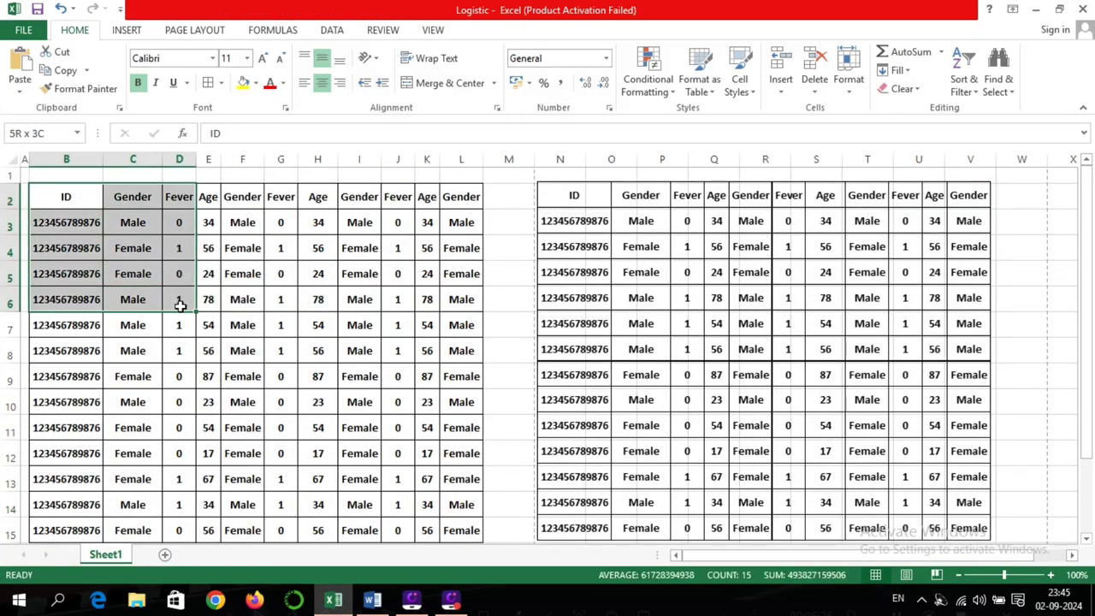
pyautogui.hotkey('ctrl', 'c')
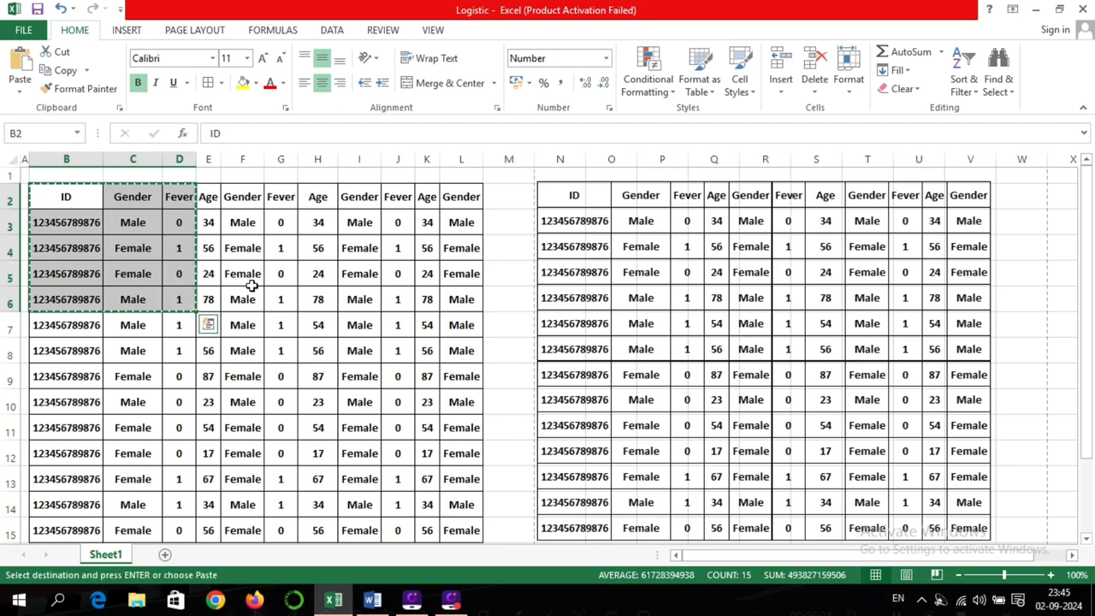
# Paste B2:D6 as a Linked Picture, move it over columns I–M, and clear the copy marquee.
pyautogui.hotkey('alt', 'h')
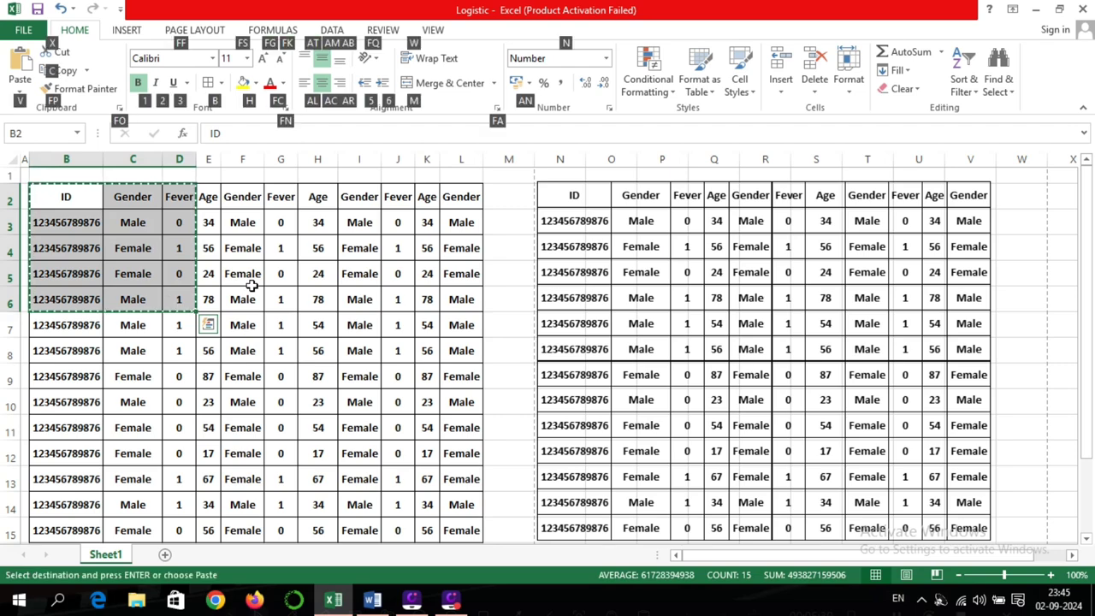
pyautogui.press('v')
pyautogui.press('i')
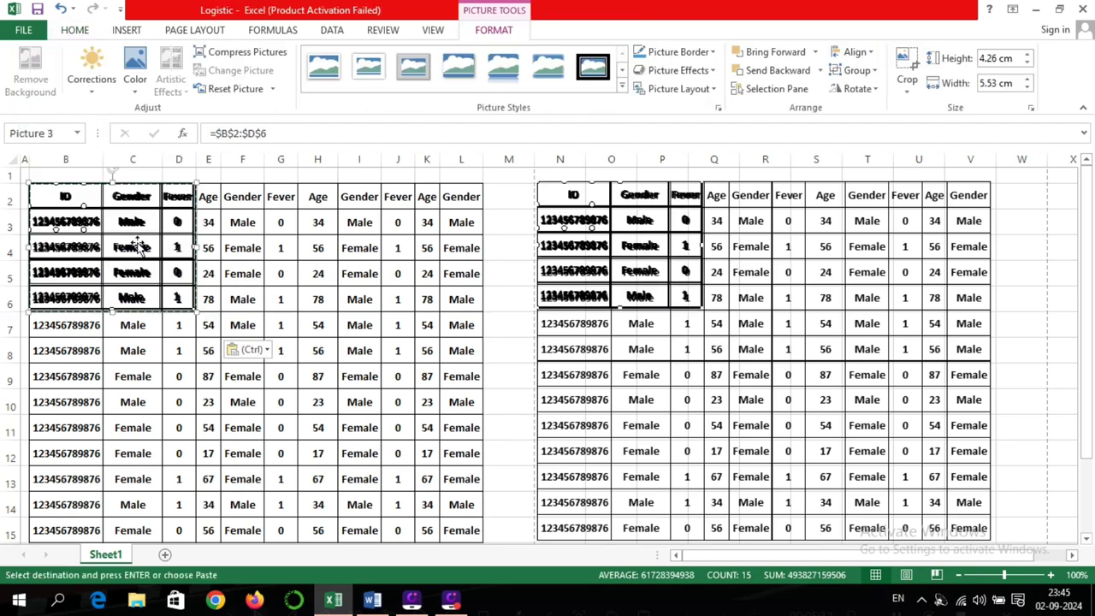
pyautogui.moveTo(171, 245); pyautogui.dragTo(527, 363)
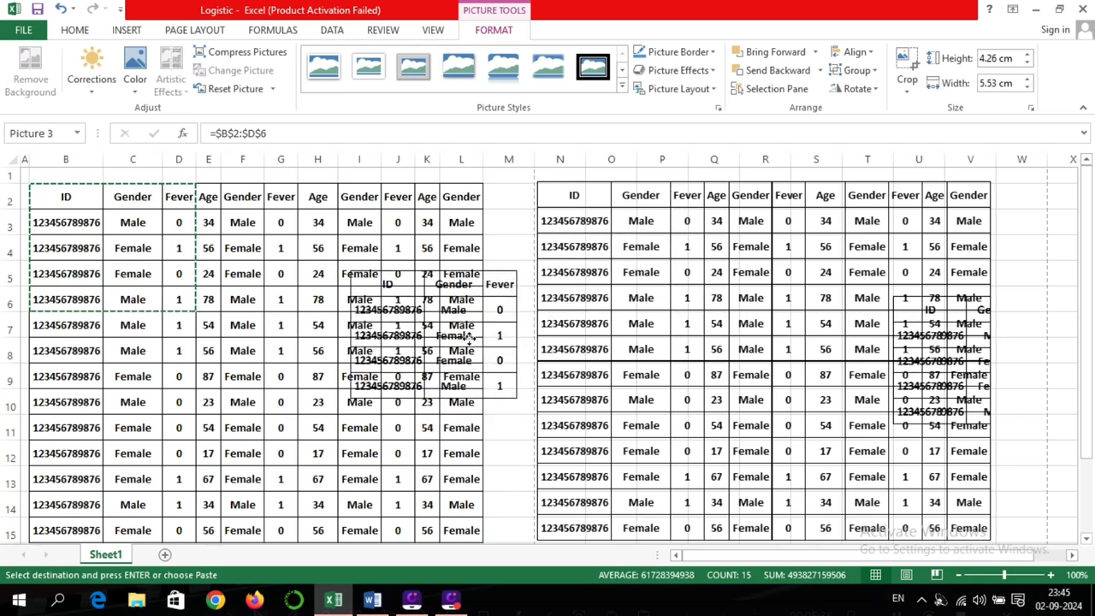
pyautogui.press('Escape')
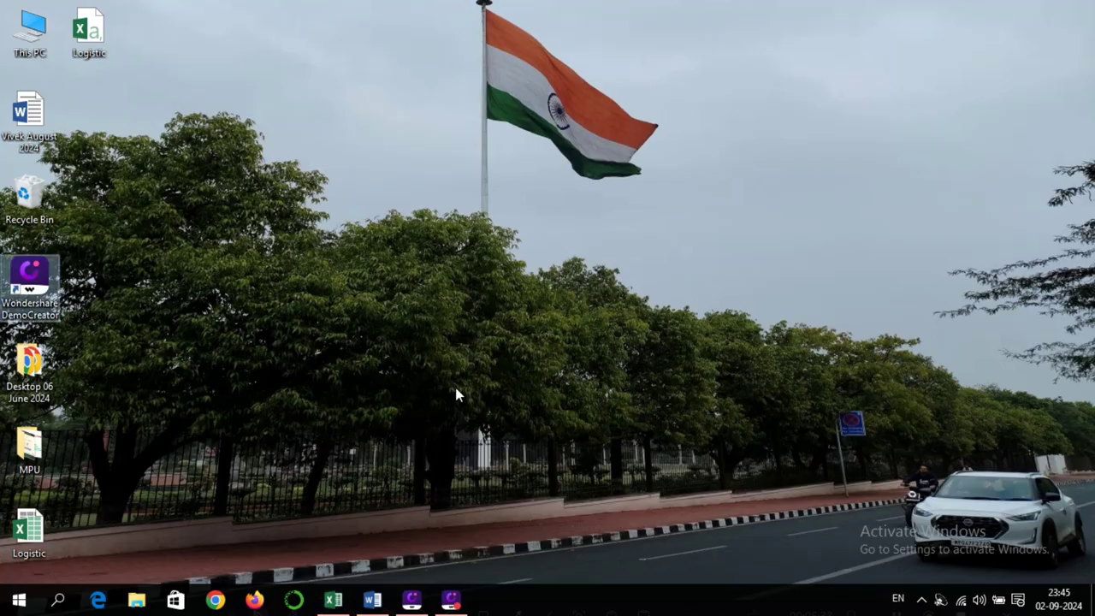
# Paste the four-row ID, Gender and Fever picture below the full table in Document1.
pyautogui.click(372, 600)
pyautogui.scroll(-4, 548, 415)
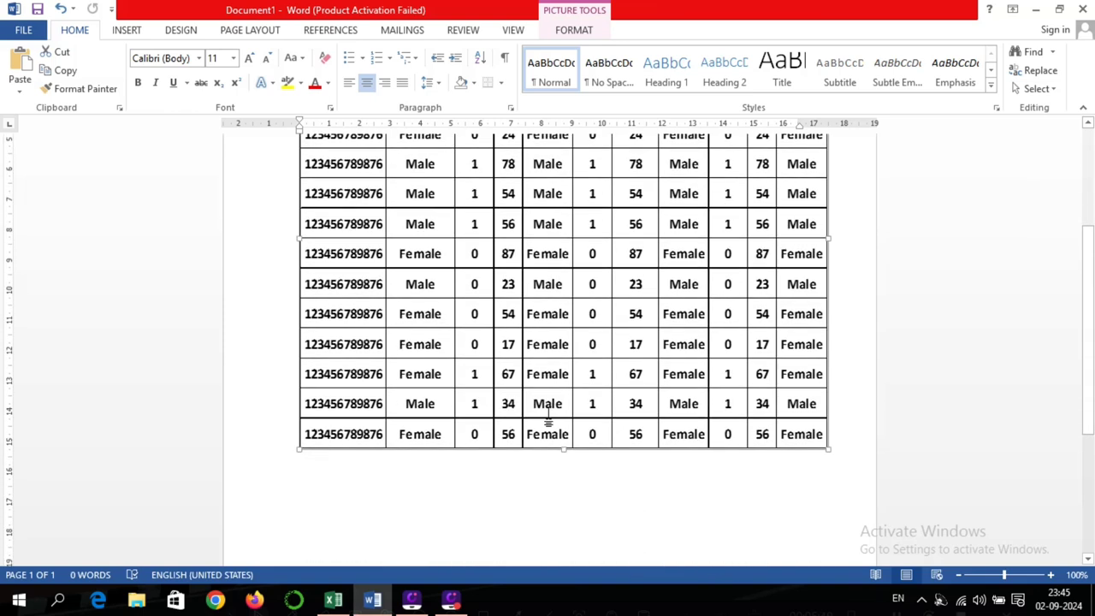
pyautogui.scroll(-4, 585, 377)
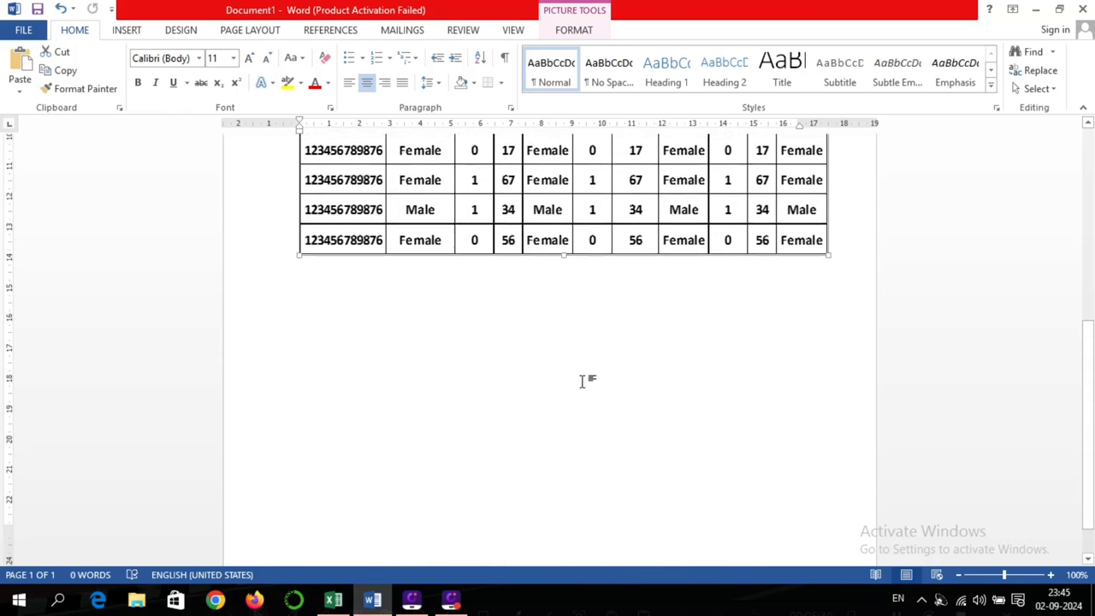
pyautogui.click(860, 242)
pyautogui.hotkey('ctrl', 'v')
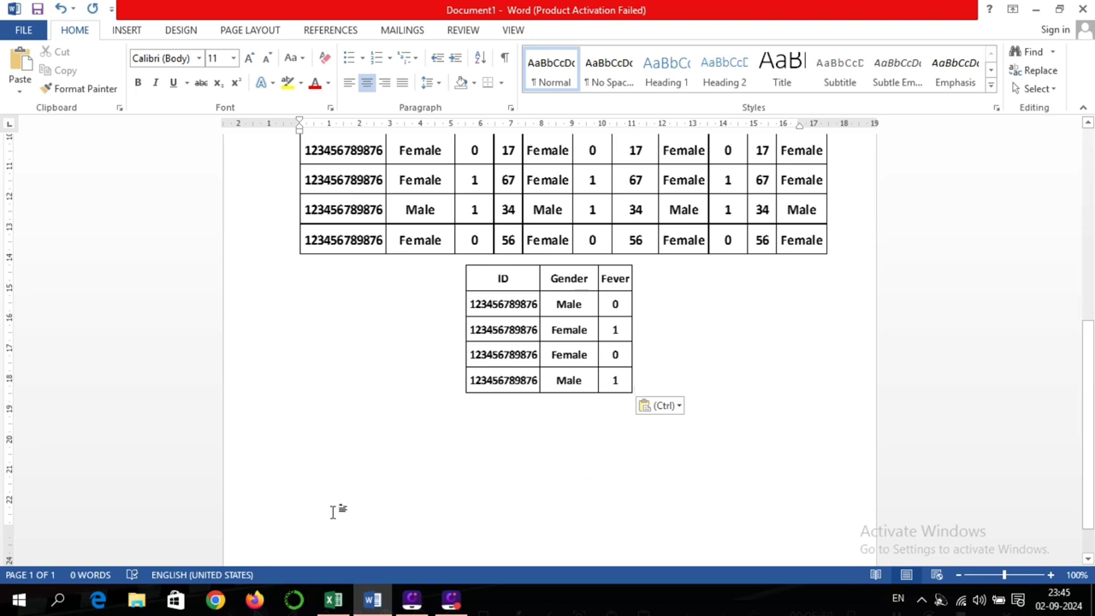
pyautogui.click(335, 602)
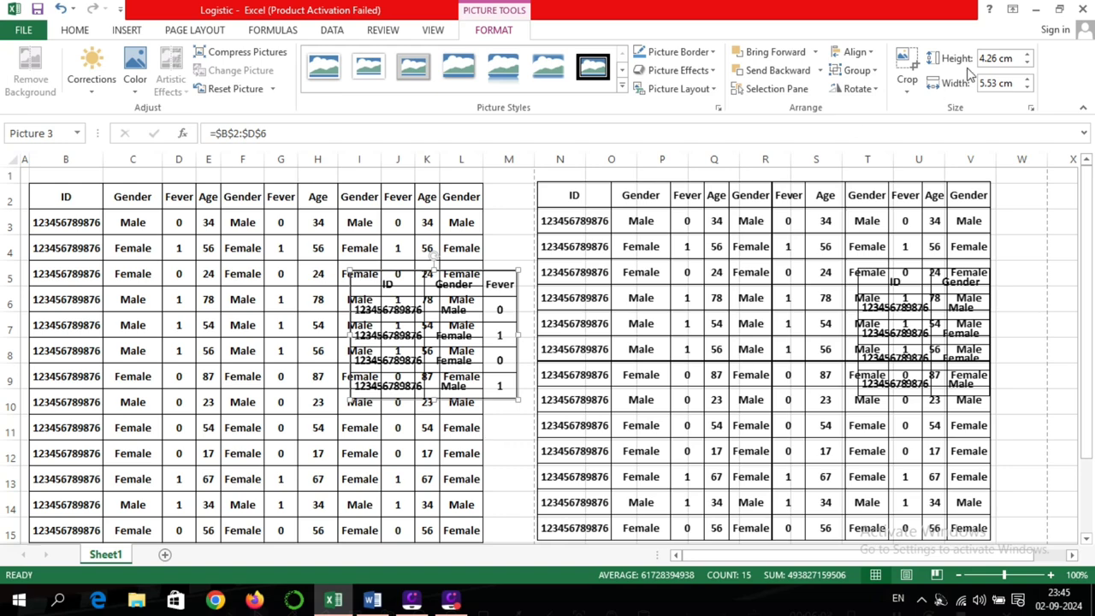
pyautogui.click(1036, 9)
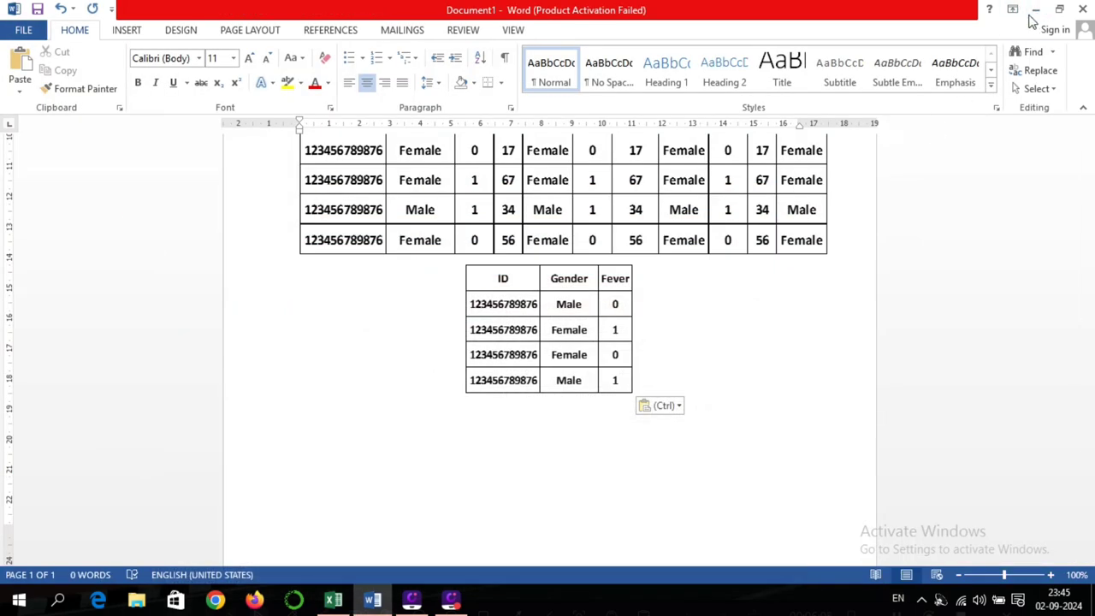